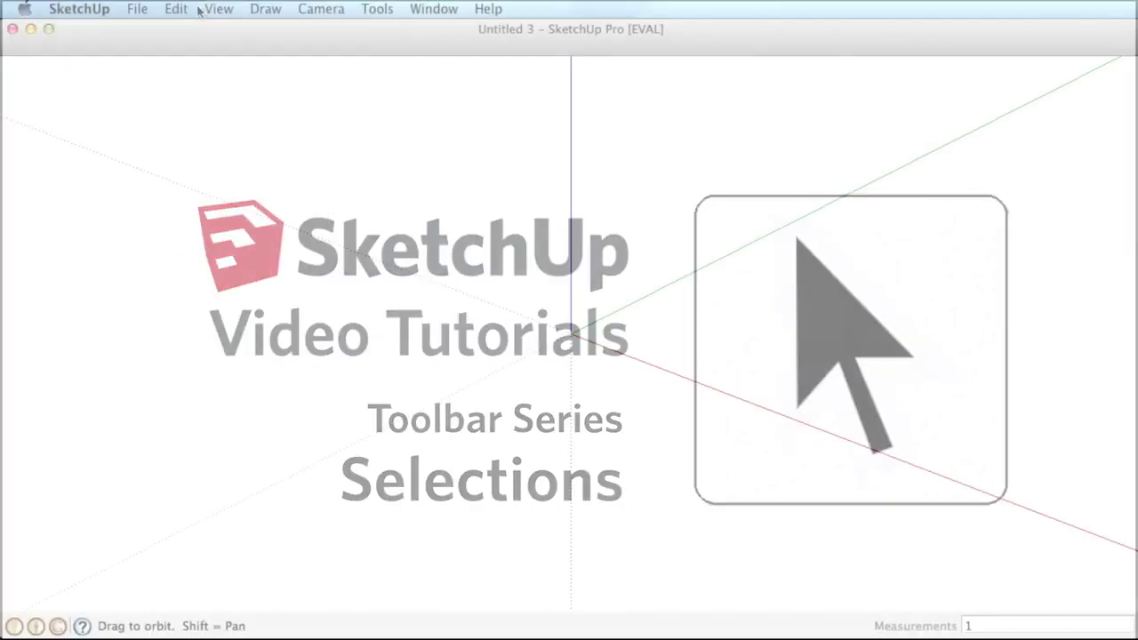
# - Bring up the tool palette choices to show the Large Tool Set
pyautogui.click(213, 9)
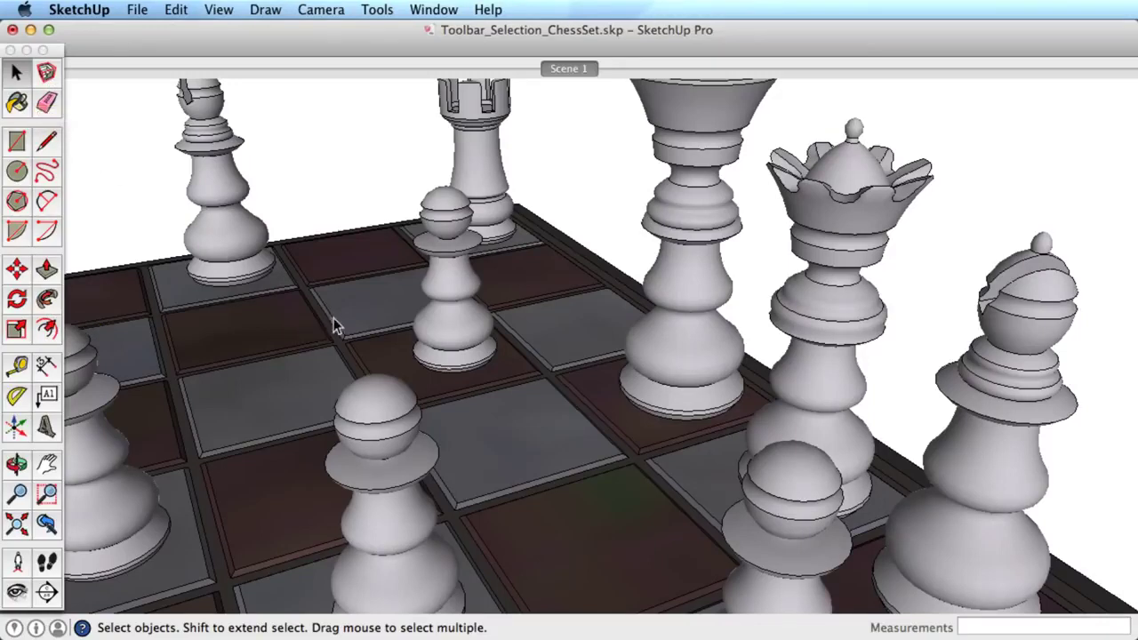
# - Single-click chessboard squares, an edge, then the back pawn, queen and front pawn
pyautogui.click(296, 346)
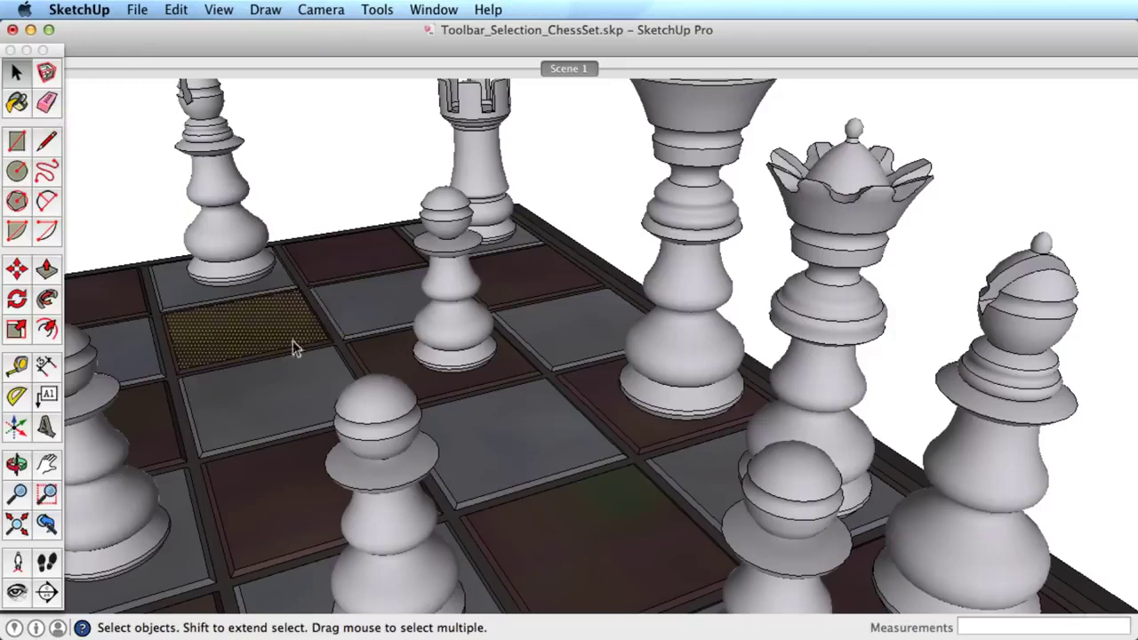
pyautogui.click(289, 398)
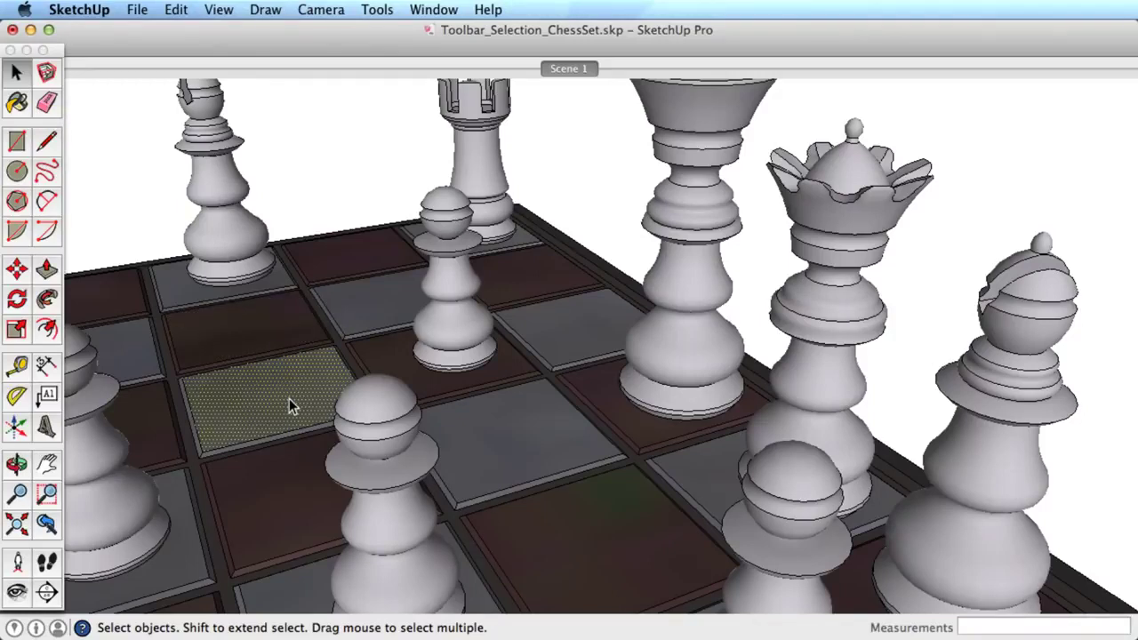
pyautogui.click(319, 326)
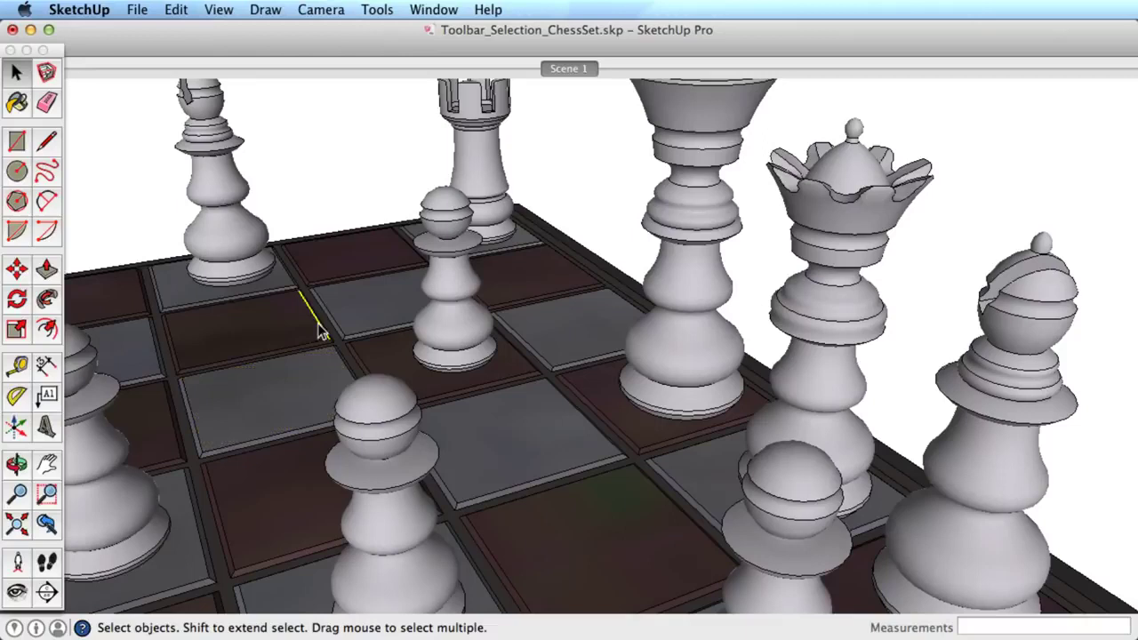
pyautogui.click(289, 330)
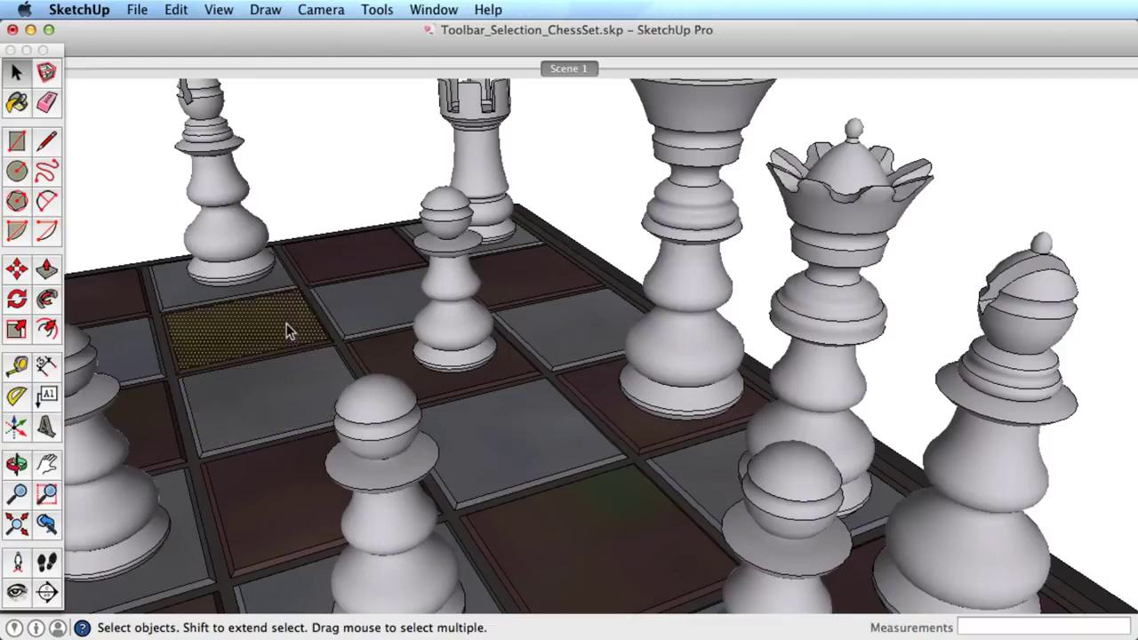
pyautogui.click(466, 327)
pyautogui.click(686, 342)
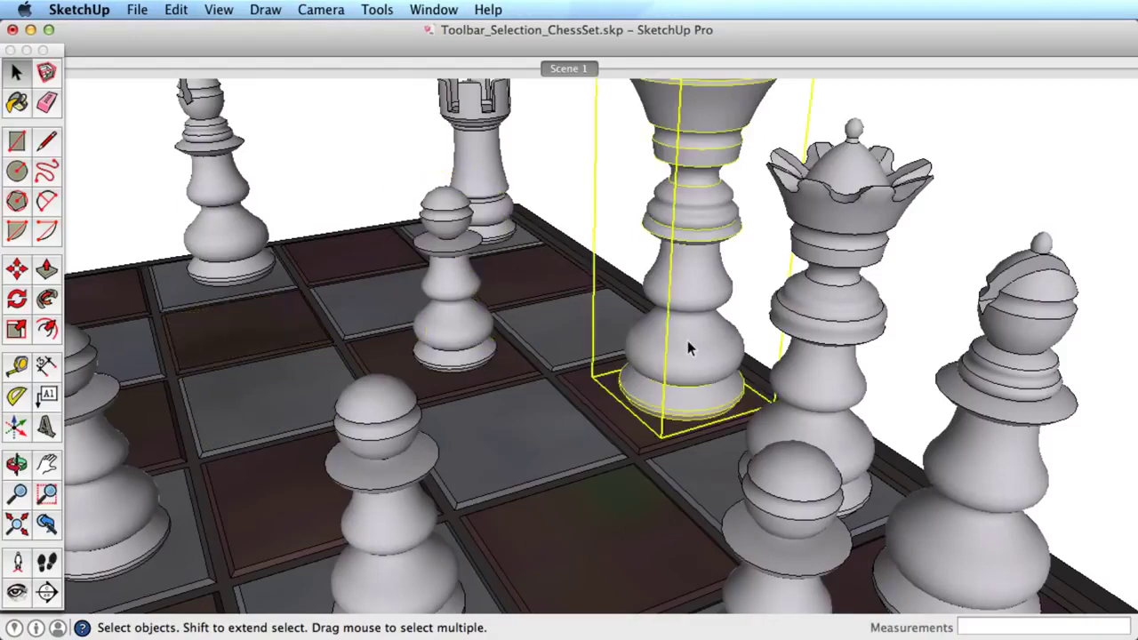
pyautogui.click(374, 518)
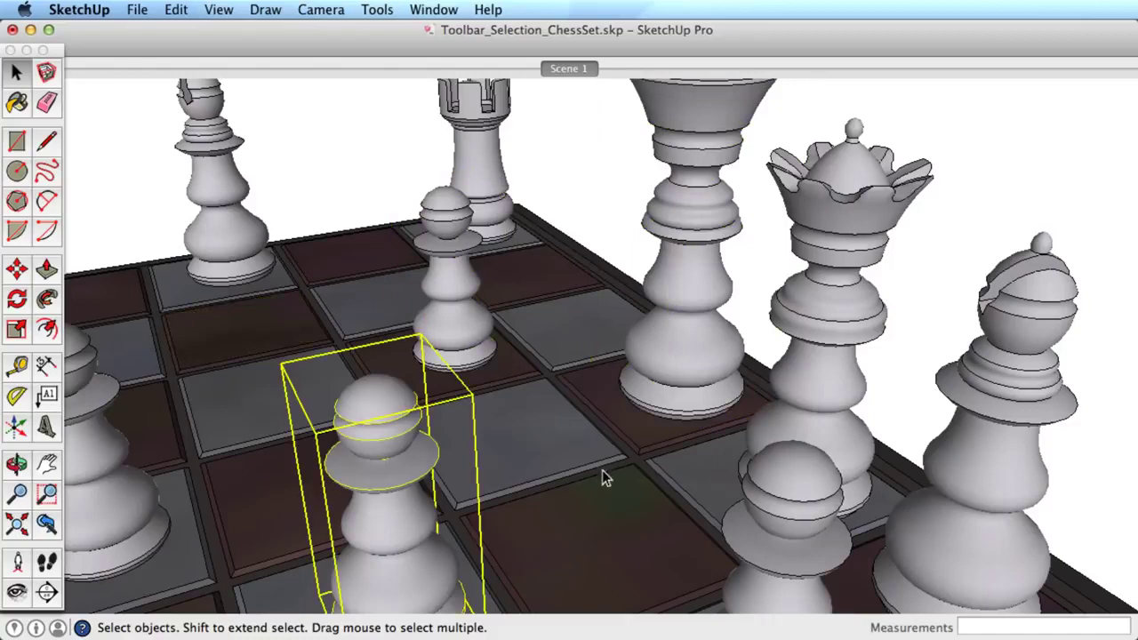
# - Select a square alone, then with its bounding edges, then the whole connected chessboard
pyautogui.click(540, 429)
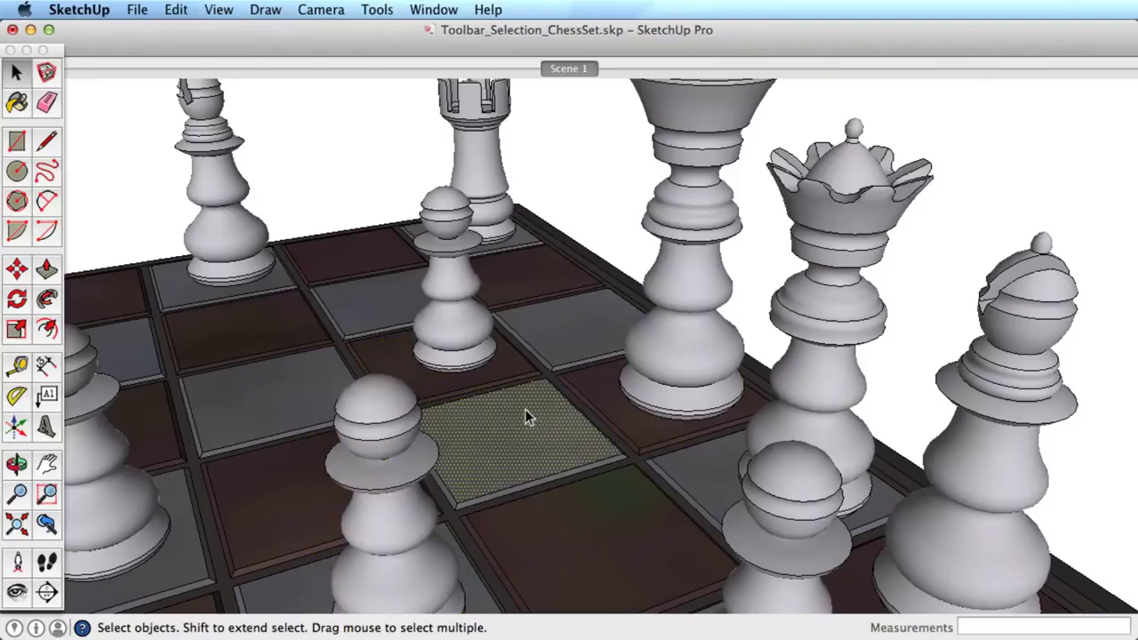
pyautogui.doubleClick(526, 418)
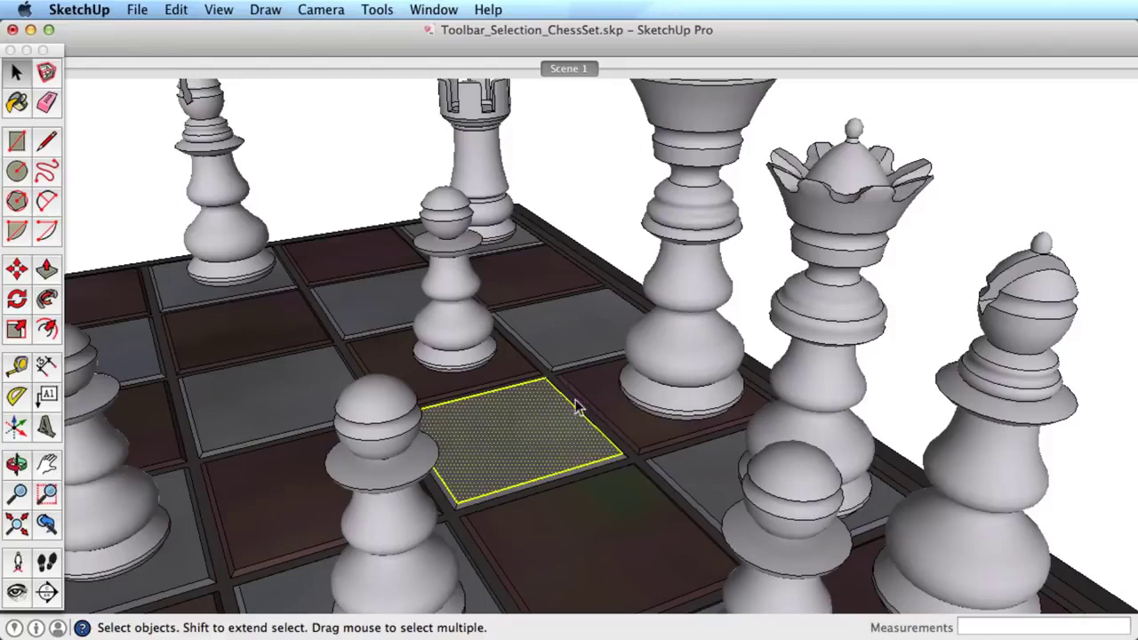
pyautogui.tripleClick(519, 425)
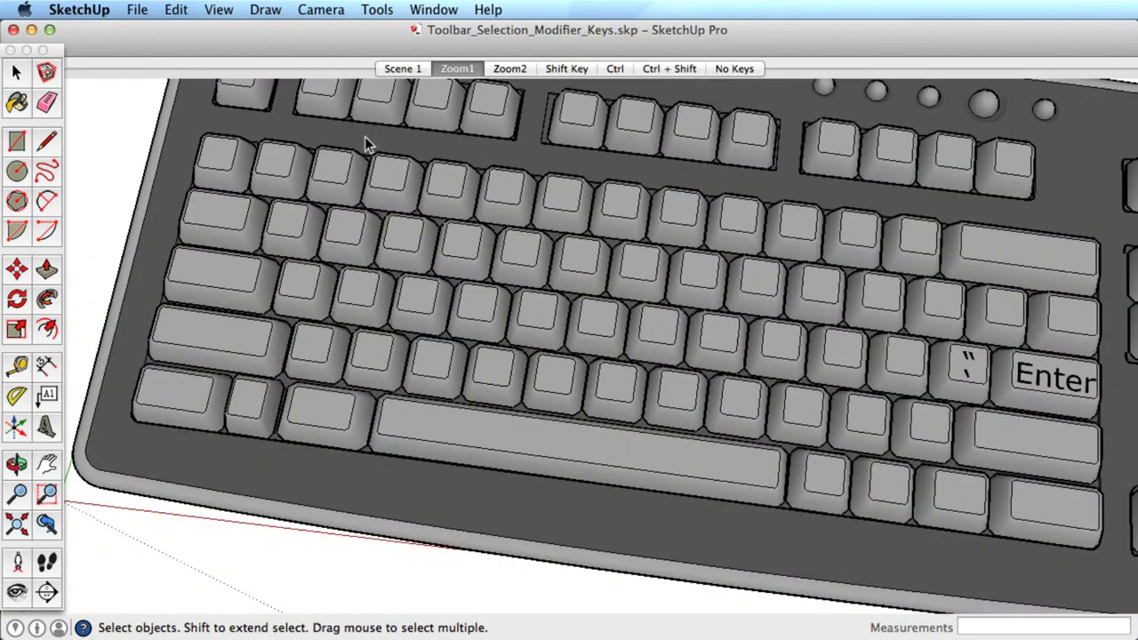
# - Drag left-to-right windows over central and right key blocks, then clear with Esc
pyautogui.moveTo(364, 134); pyautogui.dragTo(827, 458)
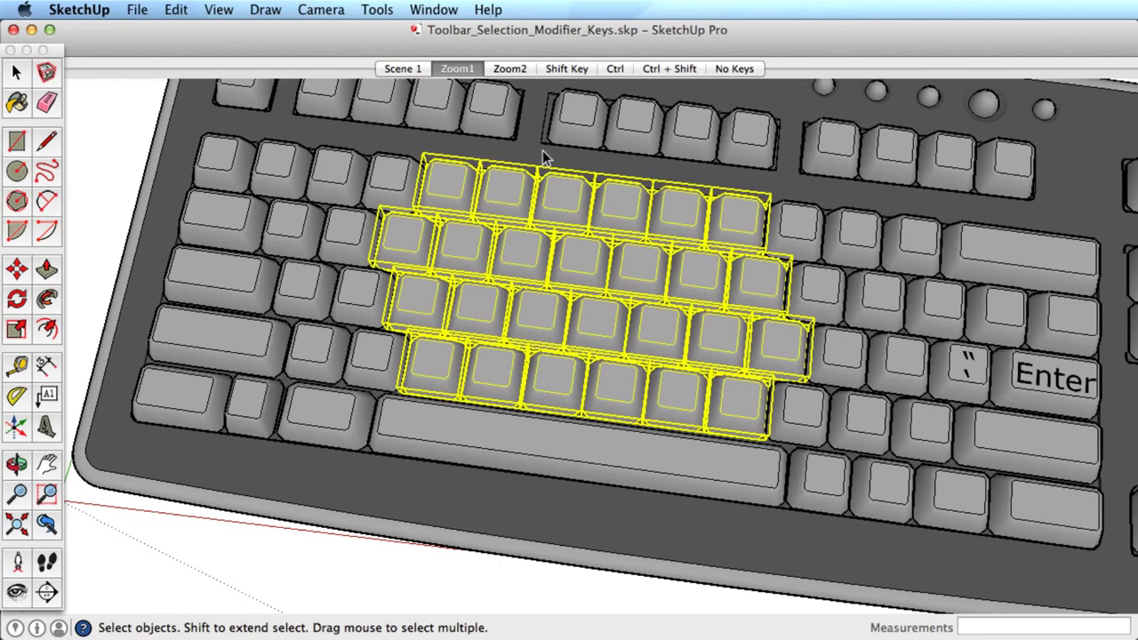
pyautogui.moveTo(542, 150)
pyautogui.mouseDown()
pyautogui.moveTo(973, 499)
pyautogui.moveTo(990, 499)
pyautogui.mouseUp()
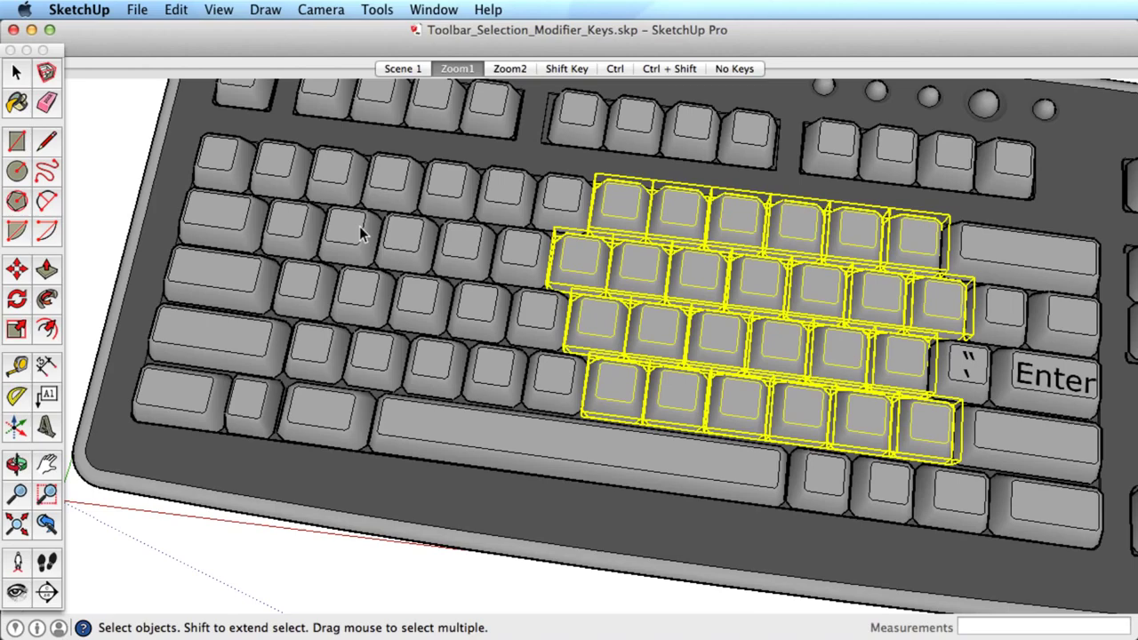
pyautogui.press('Escape')
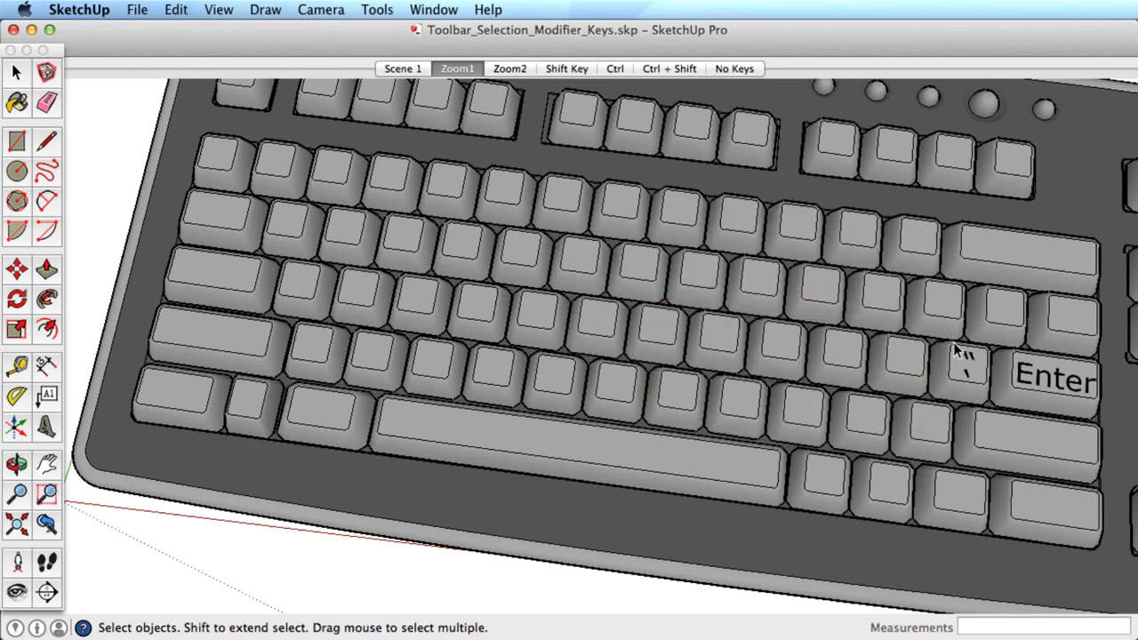
# - Drag right-to-left crossing windows over upper-left, lower-right and central keys
pyautogui.moveTo(940, 384)
pyautogui.mouseDown()
pyautogui.moveTo(521, 276)
pyautogui.moveTo(404, 258)
pyautogui.mouseUp()
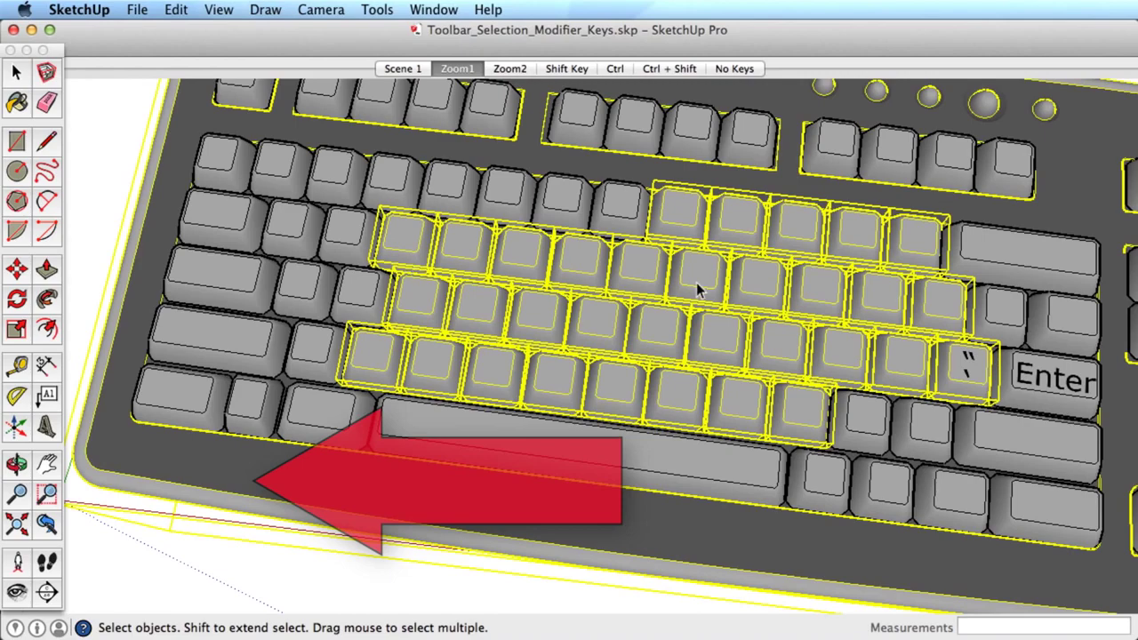
pyautogui.moveTo(696, 282); pyautogui.dragTo(303, 209)
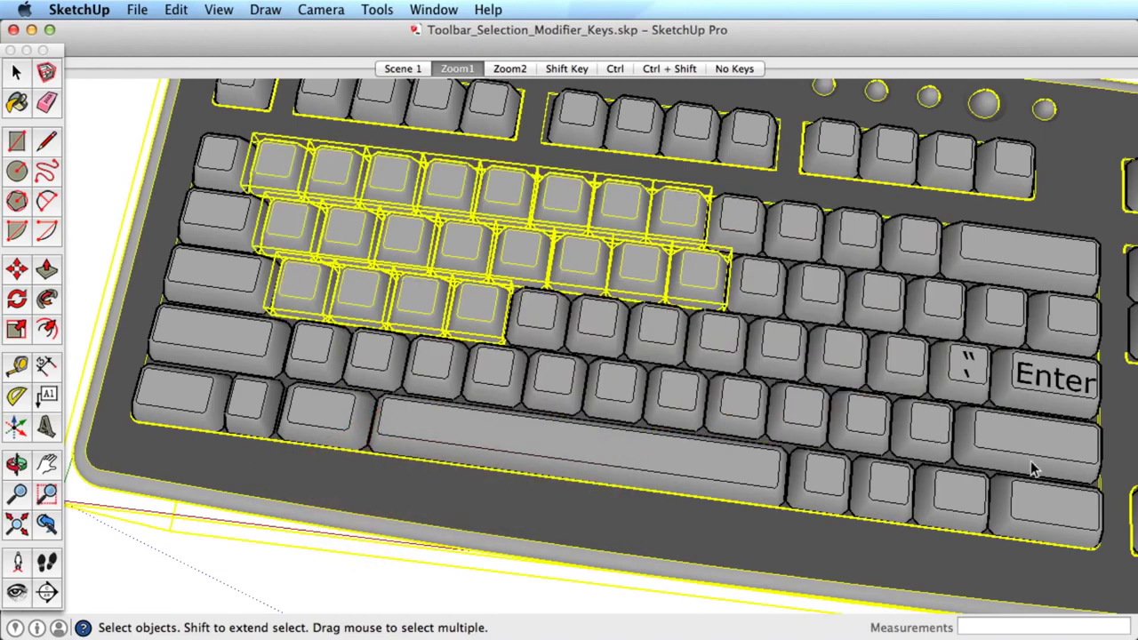
pyautogui.moveTo(1033, 464); pyautogui.dragTo(570, 318)
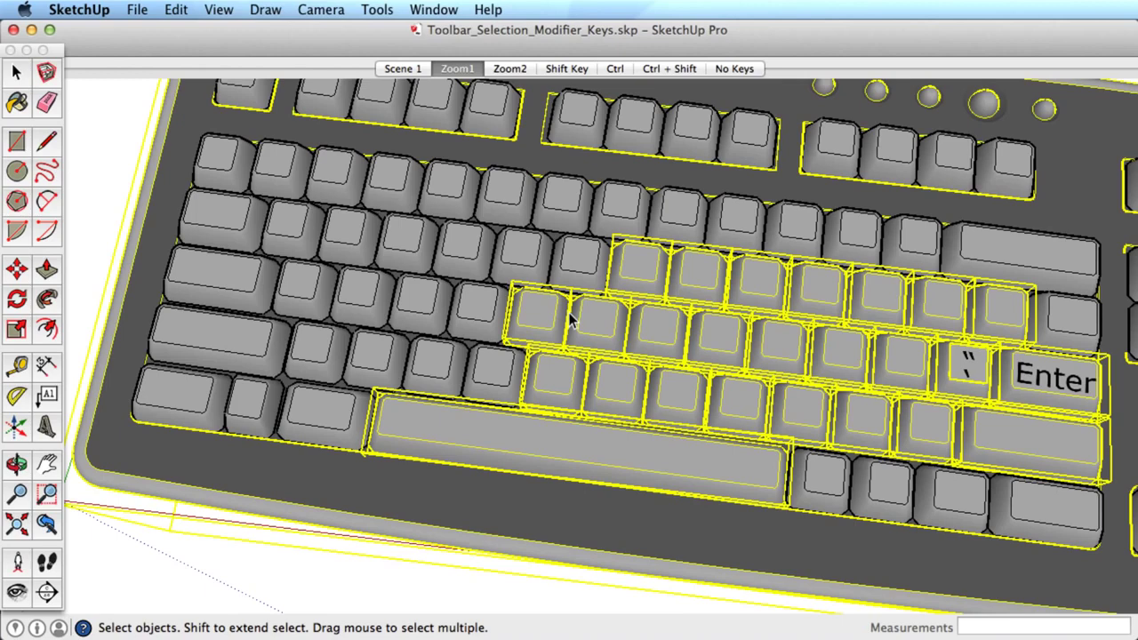
pyautogui.moveTo(771, 385); pyautogui.dragTo(388, 271)
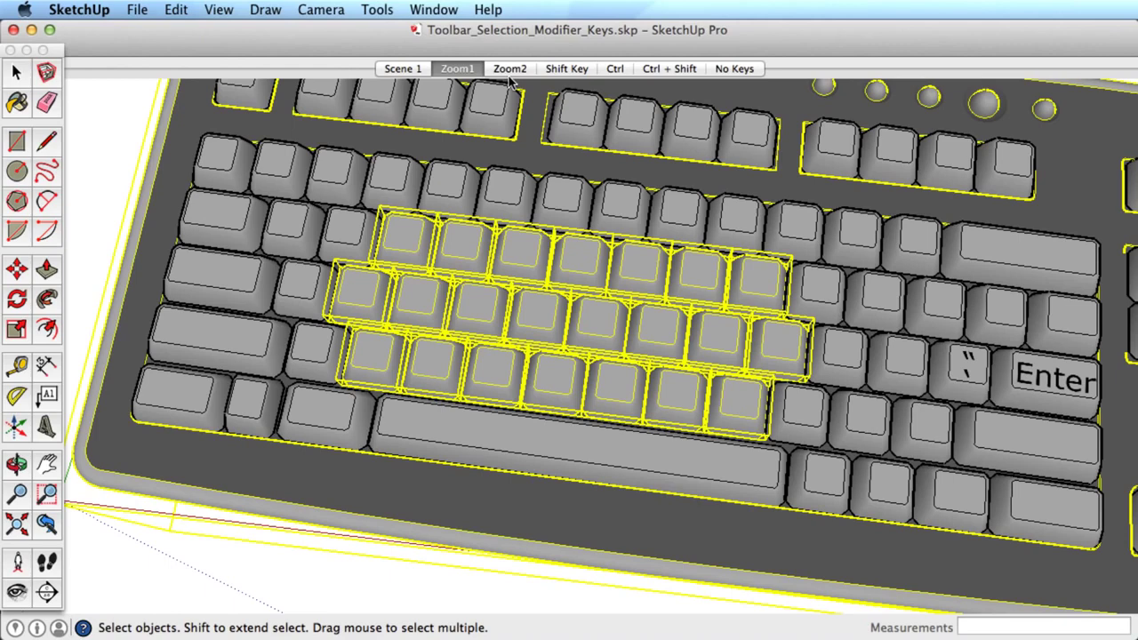
# - Deselect, then window-select key blocks, ending with a four-row central block
pyautogui.click(133, 133)
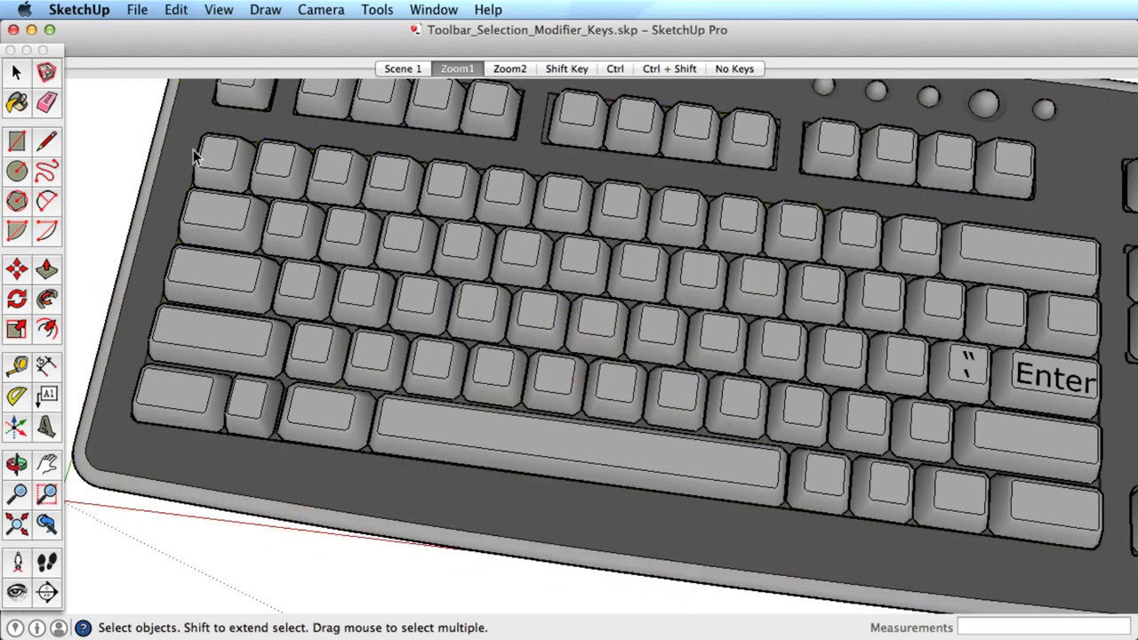
pyautogui.moveTo(298, 160); pyautogui.dragTo(723, 371)
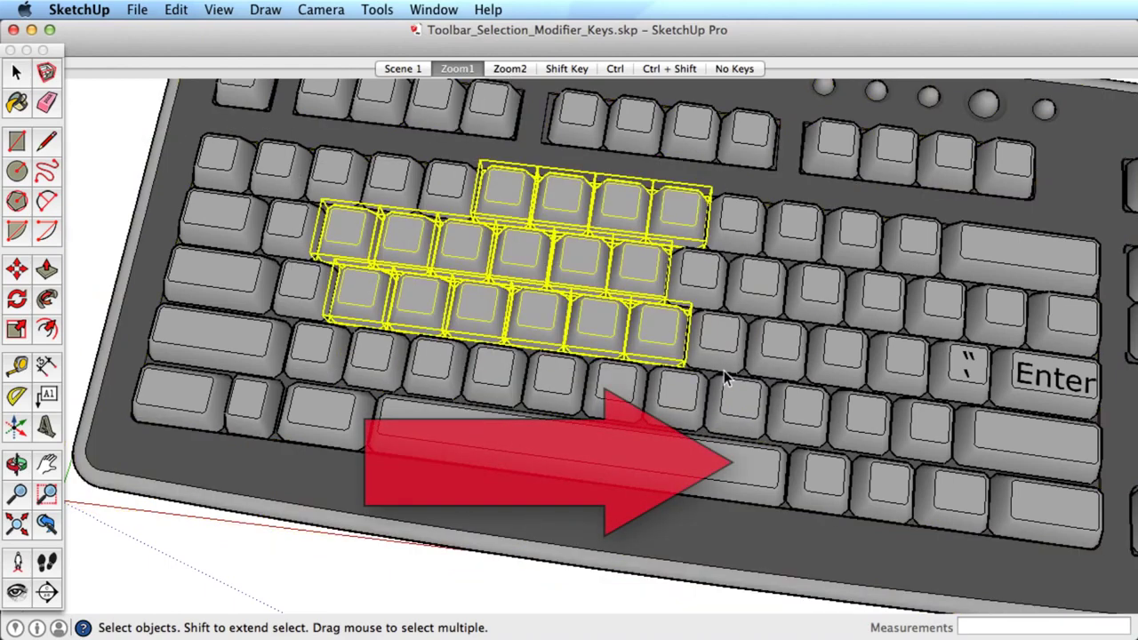
pyautogui.moveTo(432, 250); pyautogui.dragTo(863, 418)
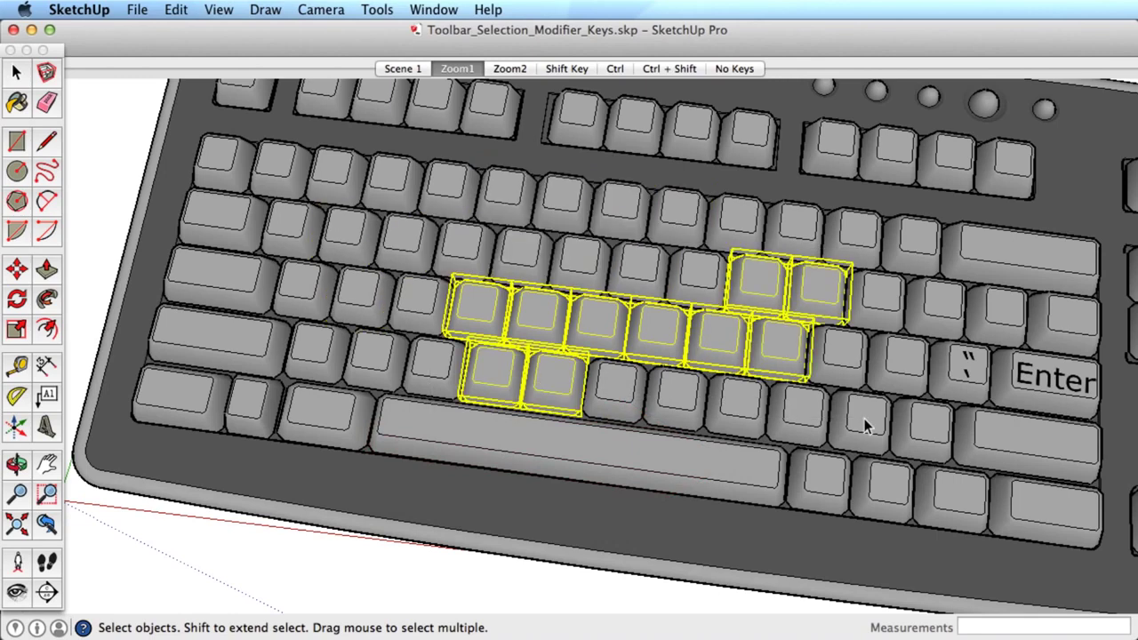
pyautogui.moveTo(272, 276)
pyautogui.mouseDown()
pyautogui.moveTo(734, 499)
pyautogui.moveTo(827, 516)
pyautogui.mouseUp()
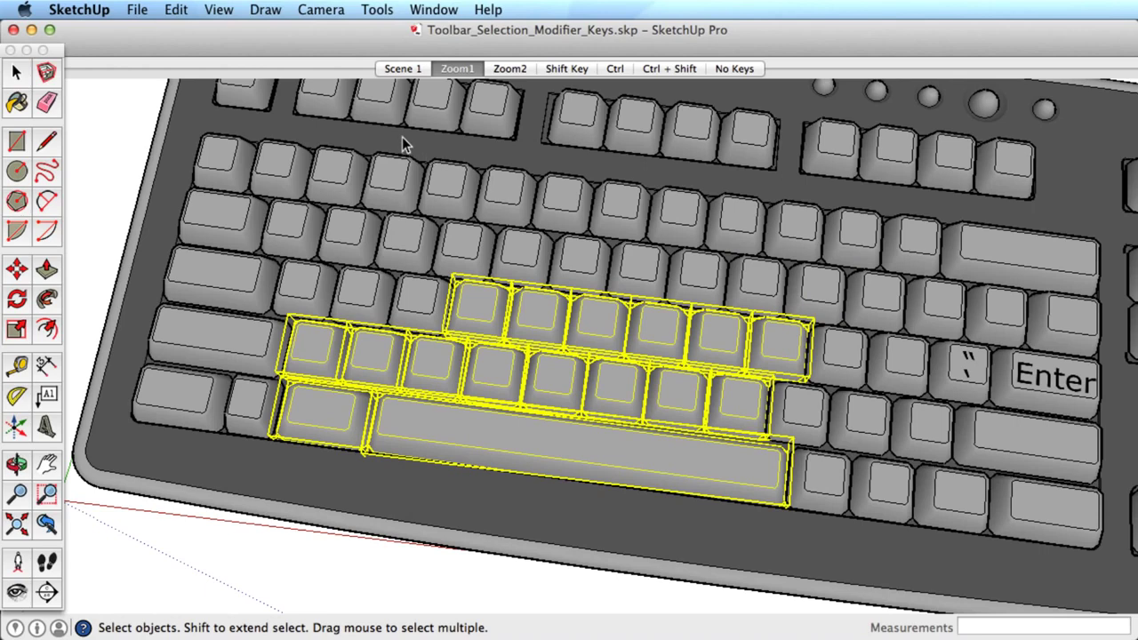
pyautogui.moveTo(401, 137); pyautogui.dragTo(897, 526)
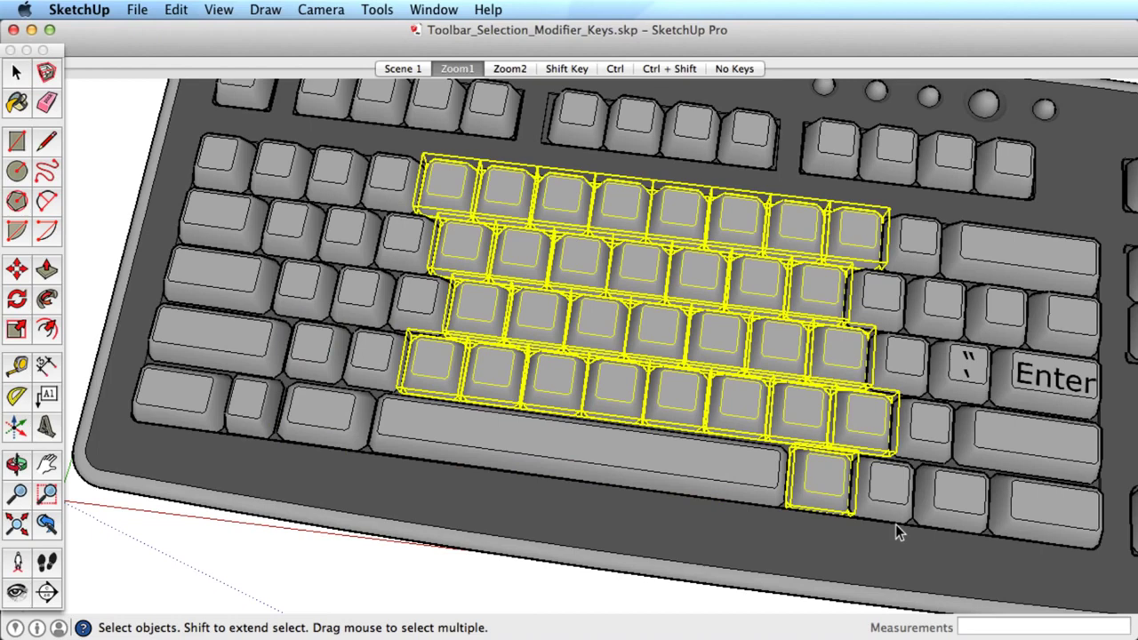
# - In the Shift Key scene, toggle keys out of and into the selection
pyautogui.click(565, 68)
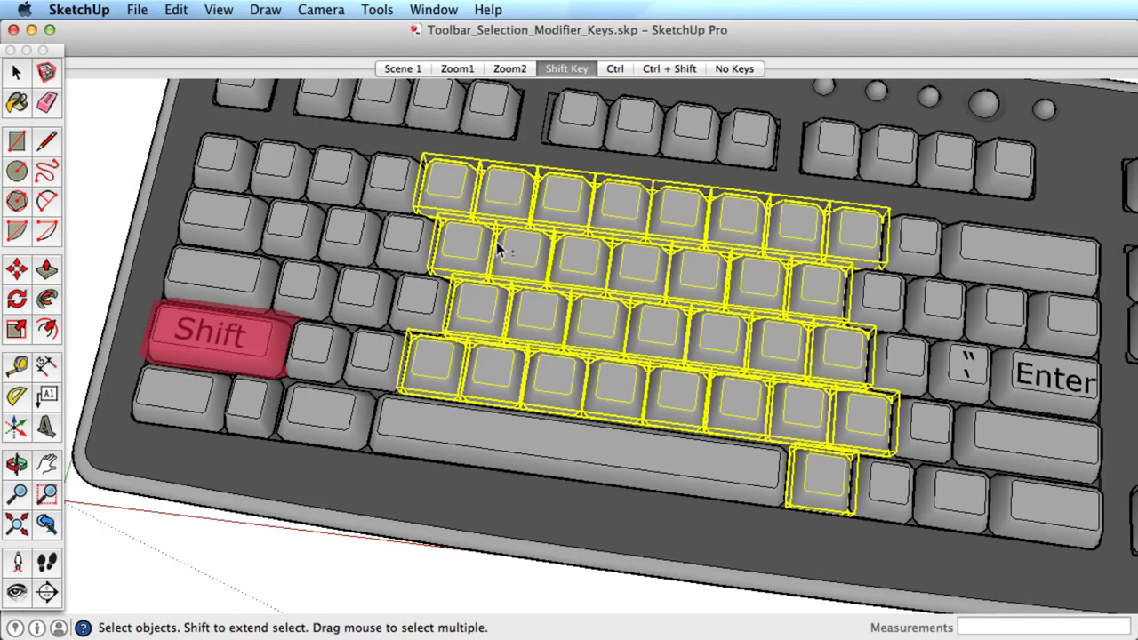
pyautogui.keyDown('shift'); pyautogui.click(527, 238); pyautogui.keyUp('shift')
pyautogui.keyDown('shift'); pyautogui.click(578, 205); pyautogui.keyUp('shift')
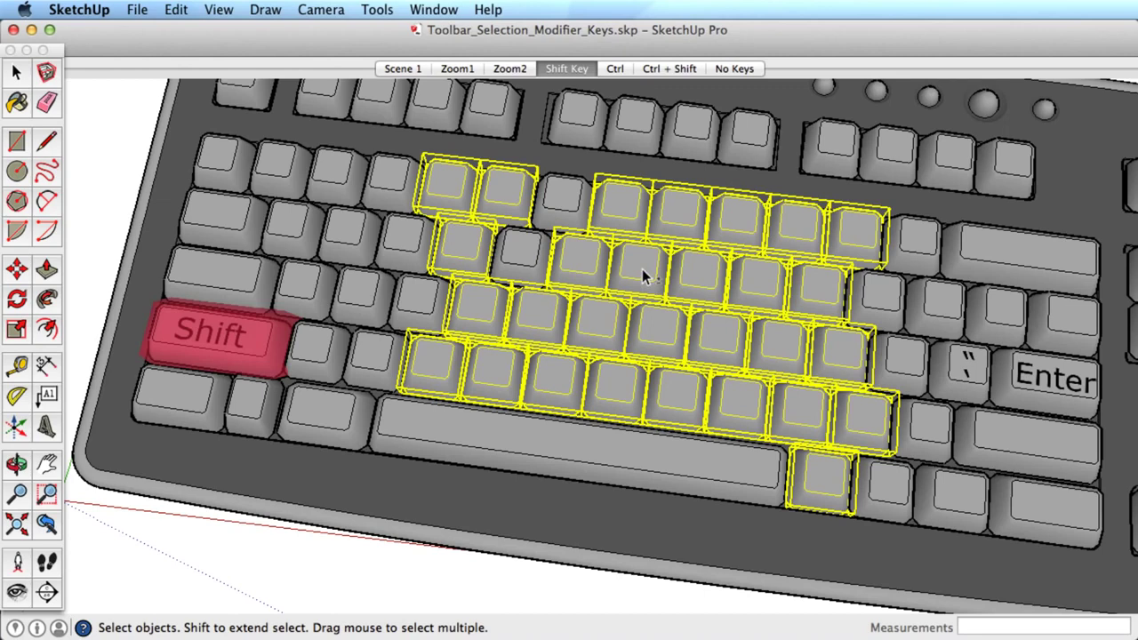
pyautogui.keyDown('shift'); pyautogui.click(642, 268); pyautogui.keyUp('shift')
pyautogui.keyDown('shift'); pyautogui.click(600, 266); pyautogui.keyUp('shift')
pyautogui.keyDown('shift'); pyautogui.click(607, 219); pyautogui.keyUp('shift')
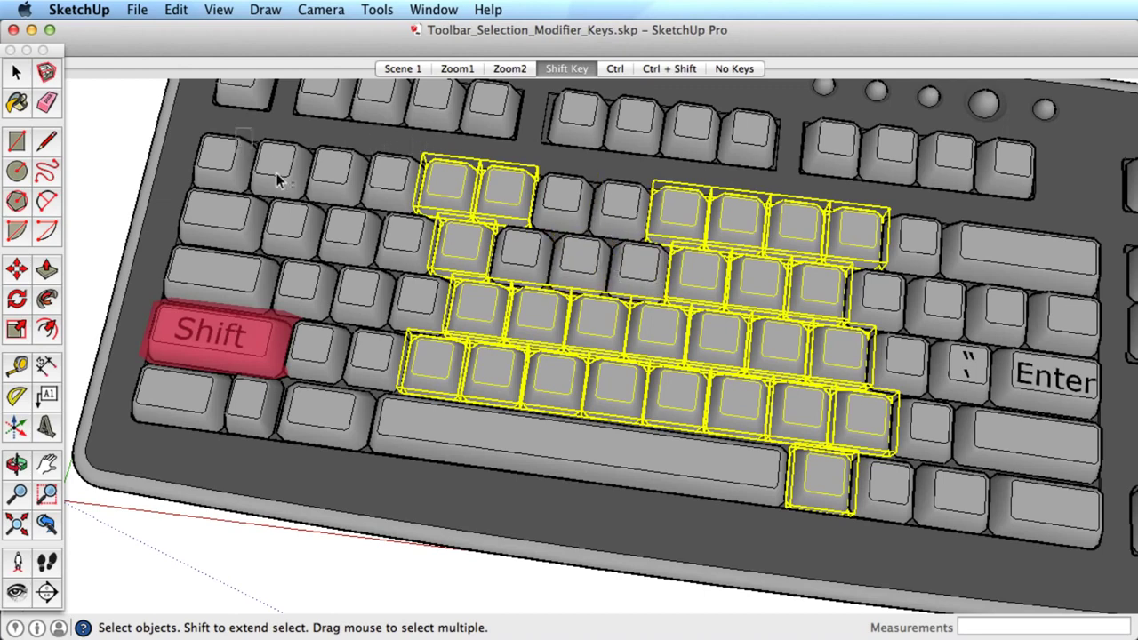
pyautogui.keyDown('shift'); pyautogui.moveTo(275, 173); pyautogui.dragTo(389, 306); pyautogui.keyUp('shift')
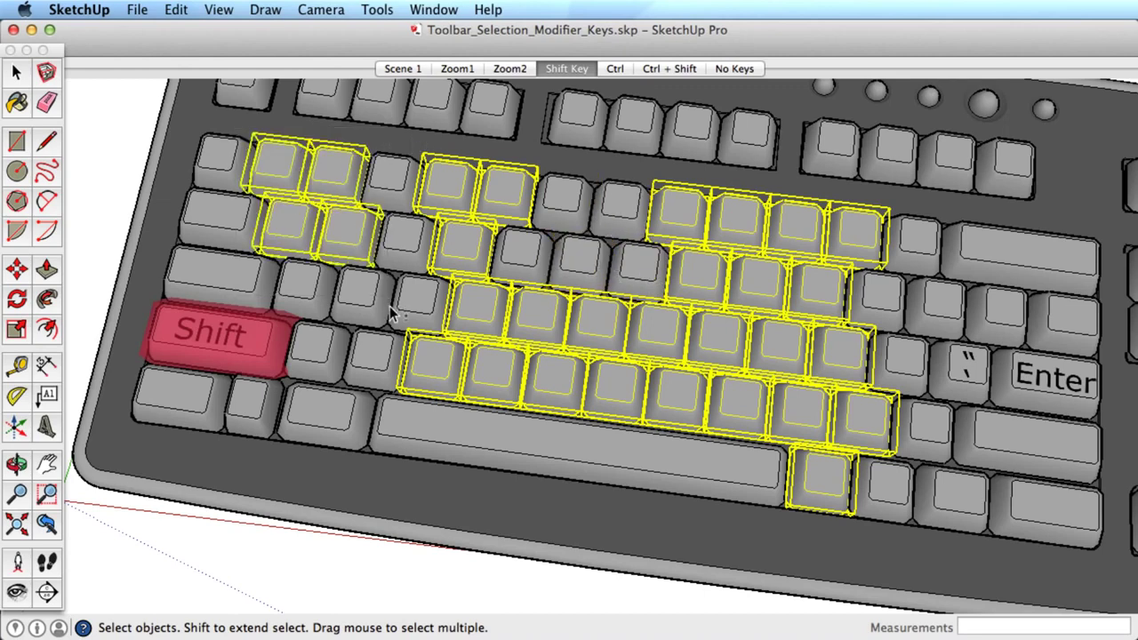
pyautogui.keyDown('shift'); pyautogui.click(482, 255); pyautogui.keyUp('shift')
pyautogui.keyDown('shift'); pyautogui.click(502, 193); pyautogui.keyUp('shift')
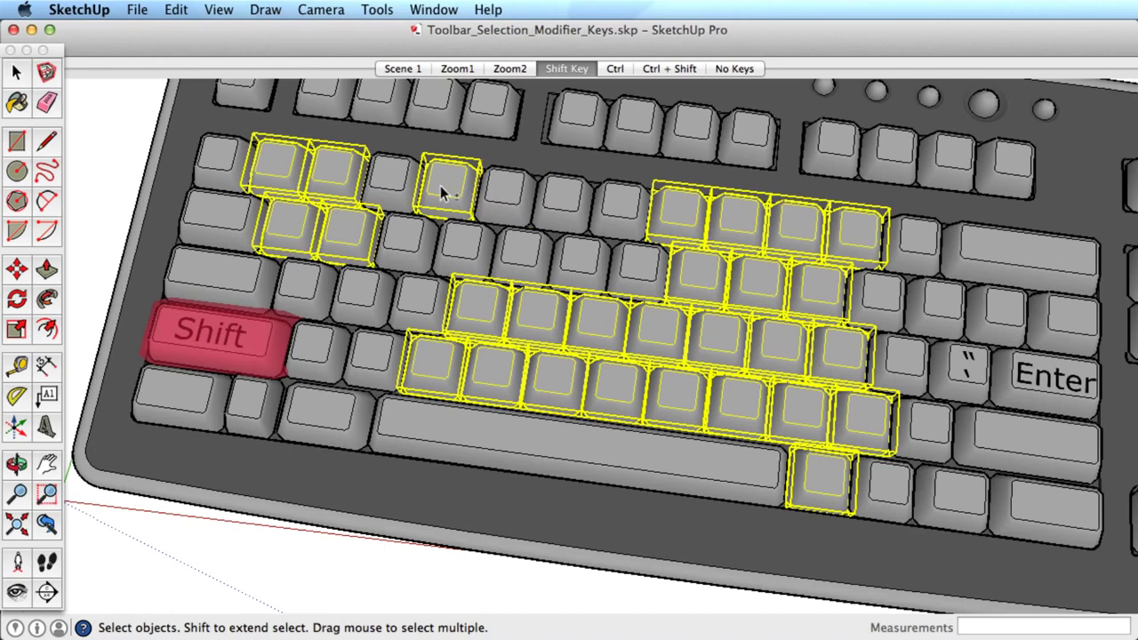
# - In the Ctrl scene, add five second- and top-row keys to the selection
pyautogui.click(614, 68)
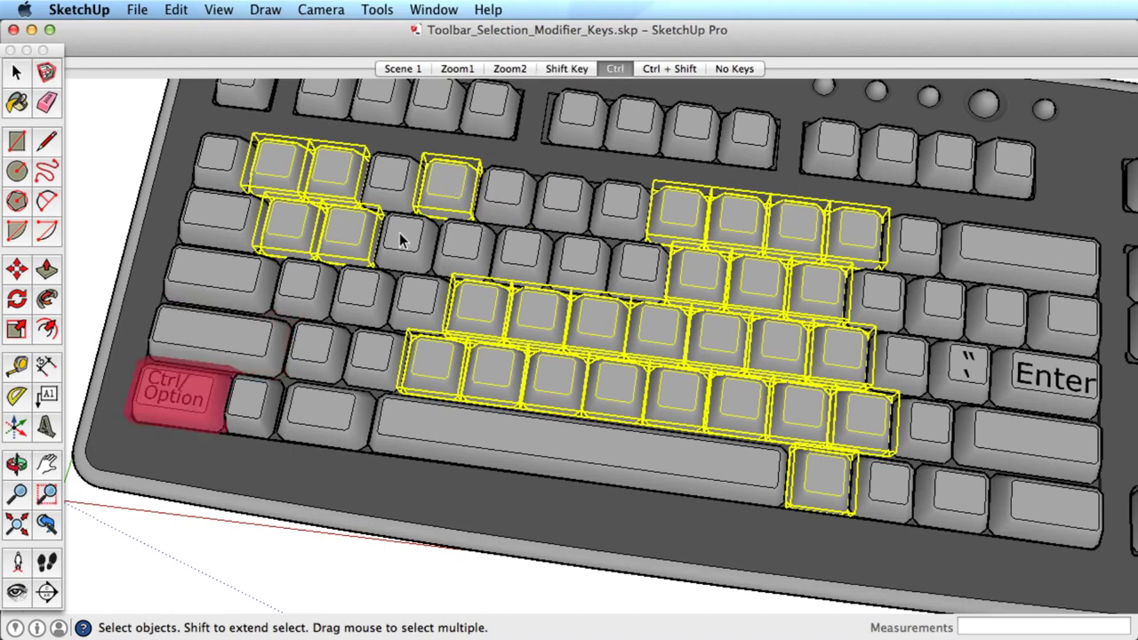
pyautogui.keyDown('ctrl'); pyautogui.click(424, 241); pyautogui.keyUp('ctrl')
pyautogui.keyDown('ctrl'); pyautogui.click(468, 256); pyautogui.keyUp('ctrl')
pyautogui.keyDown('ctrl'); pyautogui.click(507, 246); pyautogui.keyUp('ctrl')
pyautogui.keyDown('ctrl'); pyautogui.click(483, 204); pyautogui.keyUp('ctrl')
pyautogui.keyDown('ctrl'); pyautogui.click(393, 180); pyautogui.keyUp('ctrl')
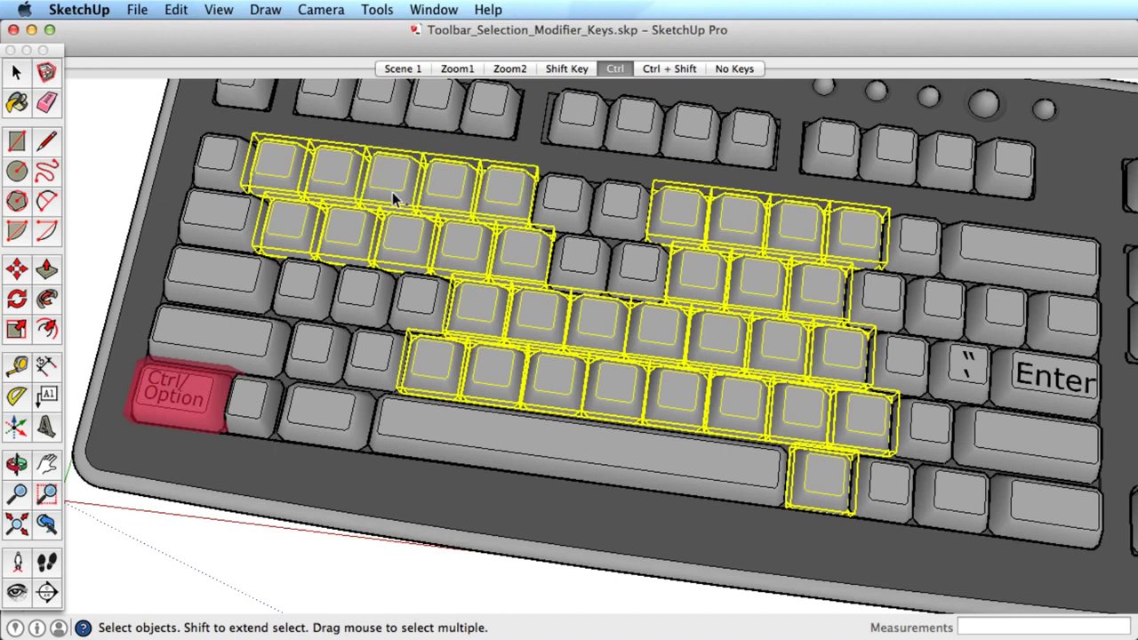
# - In the Ctrl + Shift scene, remove six keys from the selection
pyautogui.click(664, 69)
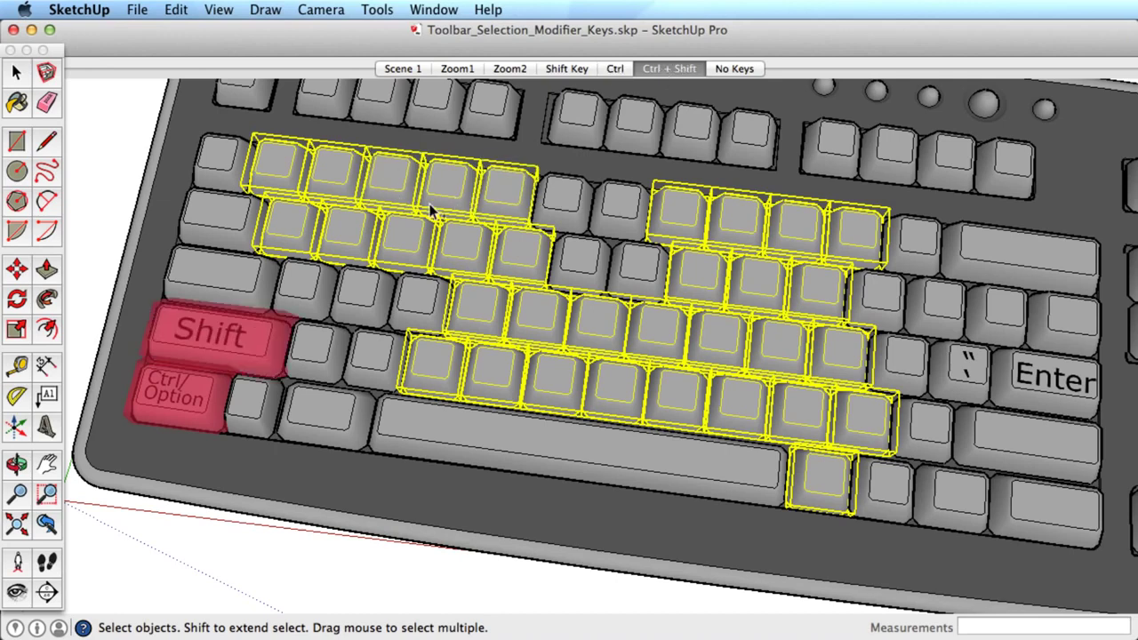
pyautogui.keyDown('ctrl'); pyautogui.keyDown('shift'); pyautogui.click(406, 229); pyautogui.keyUp('shift'); pyautogui.keyUp('ctrl')
pyautogui.keyDown('ctrl'); pyautogui.keyDown('shift'); pyautogui.click(460, 248); pyautogui.keyUp('shift'); pyautogui.keyUp('ctrl')
pyautogui.keyDown('ctrl'); pyautogui.keyDown('shift'); pyautogui.click(521, 249); pyautogui.keyUp('shift'); pyautogui.keyUp('ctrl')
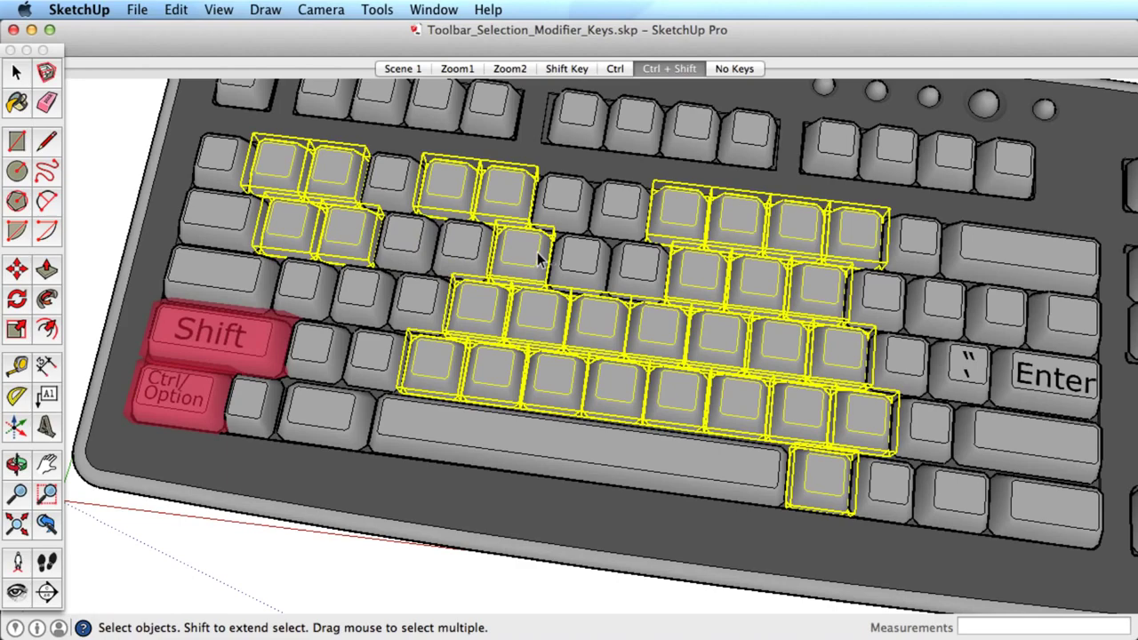
pyautogui.keyDown('ctrl'); pyautogui.keyDown('shift'); pyautogui.click(506, 187); pyautogui.keyUp('shift'); pyautogui.keyUp('ctrl')
pyautogui.keyDown('ctrl'); pyautogui.keyDown('shift'); pyautogui.click(449, 191); pyautogui.keyUp('shift'); pyautogui.keyUp('ctrl')
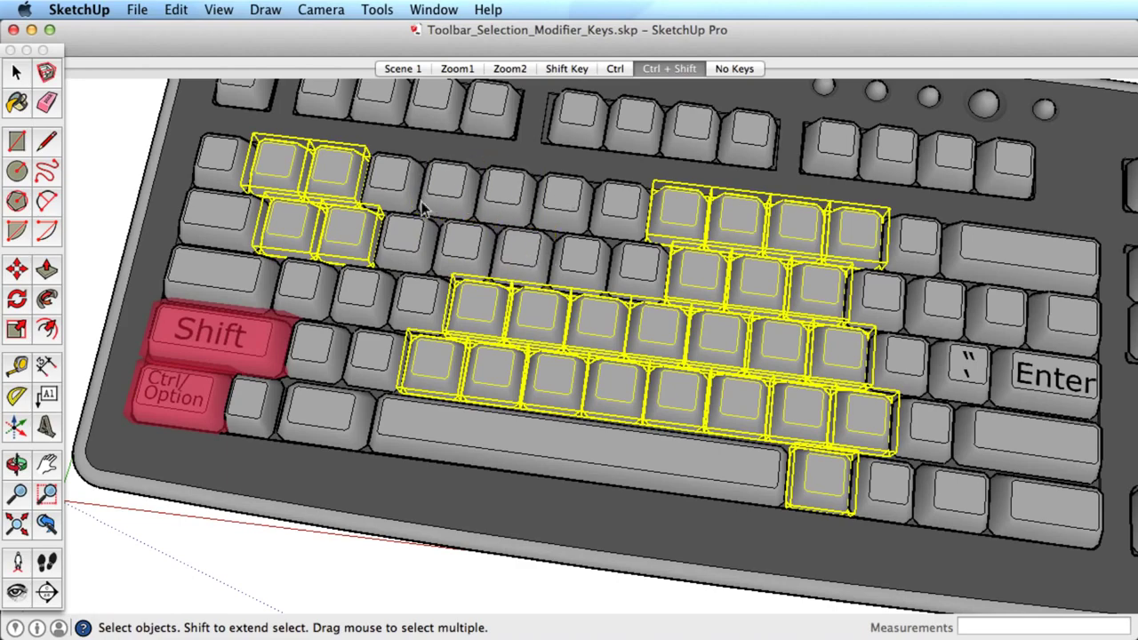
pyautogui.keyDown('ctrl'); pyautogui.keyDown('shift'); pyautogui.click(325, 243); pyautogui.keyUp('shift'); pyautogui.keyUp('ctrl')
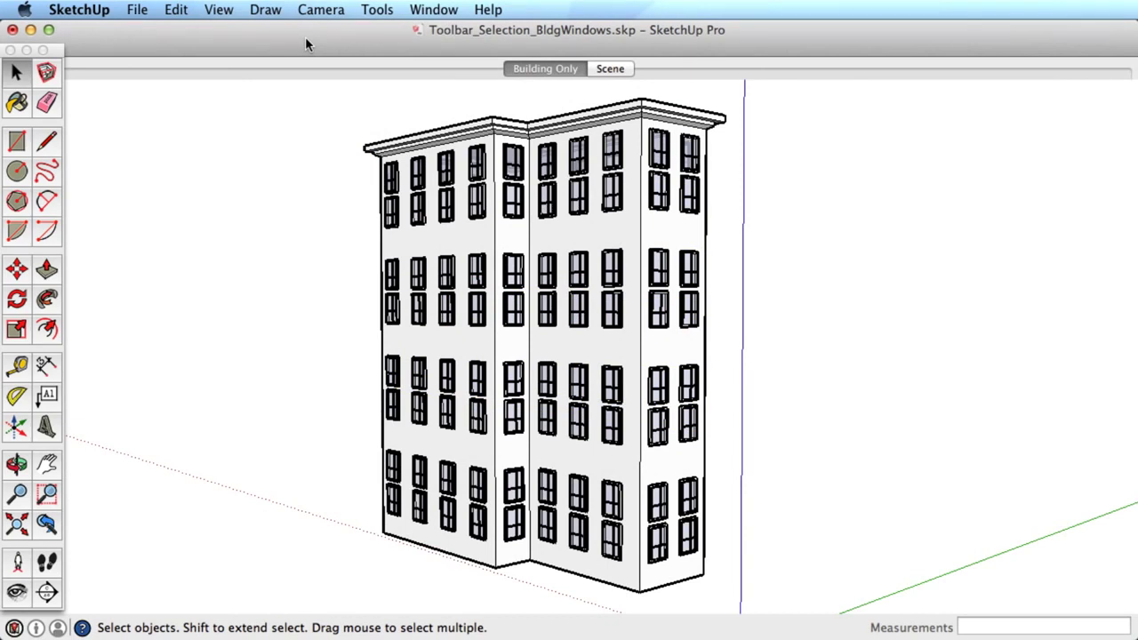
pyautogui.click(392, 177)
pyautogui.keyDown('shift'); pyautogui.click(445, 168); pyautogui.keyUp('shift')
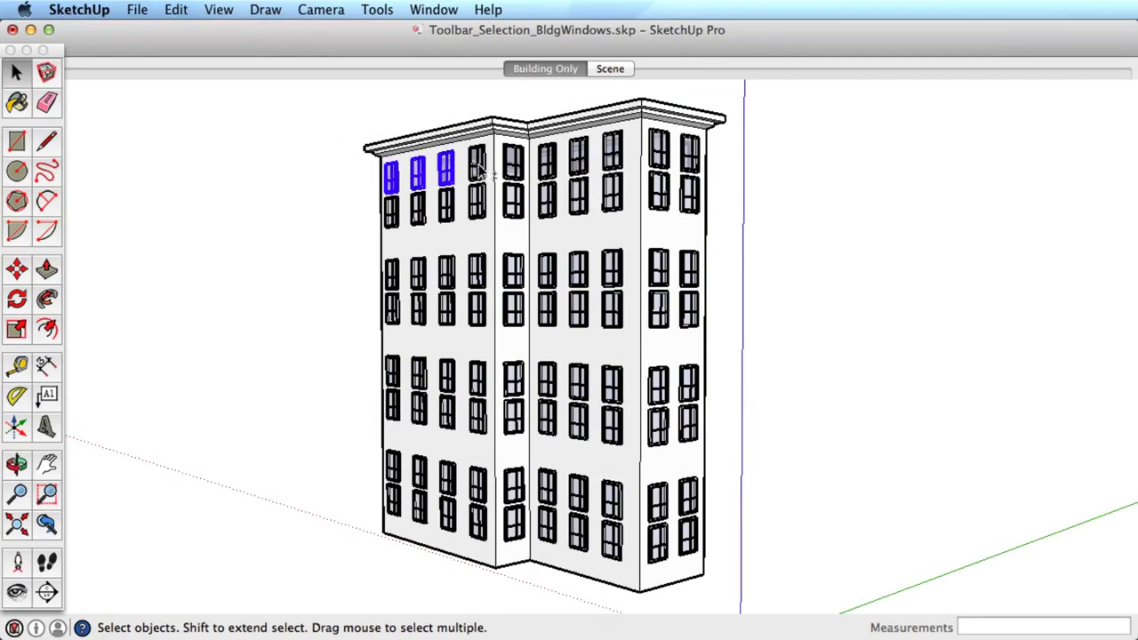
pyautogui.keyDown('shift'); pyautogui.click(477, 165); pyautogui.keyUp('shift')
pyautogui.keyDown('shift'); pyautogui.click(512, 163); pyautogui.keyUp('shift')
pyautogui.keyDown('shift'); pyautogui.click(547, 165); pyautogui.keyUp('shift')
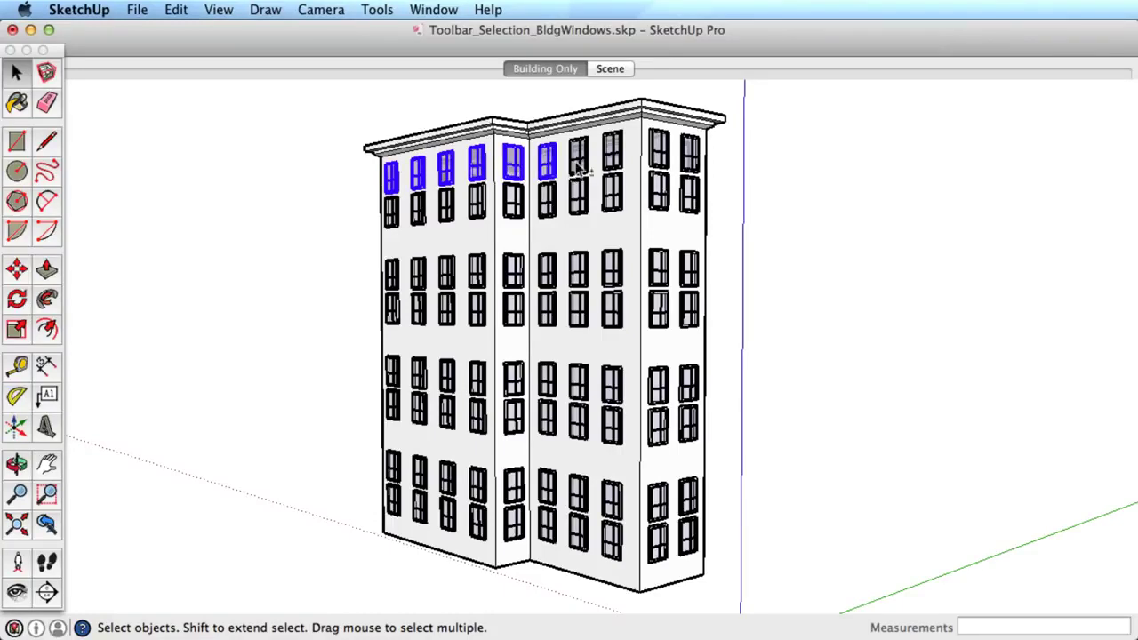
pyautogui.keyDown('shift'); pyautogui.click(612, 151); pyautogui.keyUp('shift')
pyautogui.keyDown('shift'); pyautogui.click(661, 155); pyautogui.keyUp('shift')
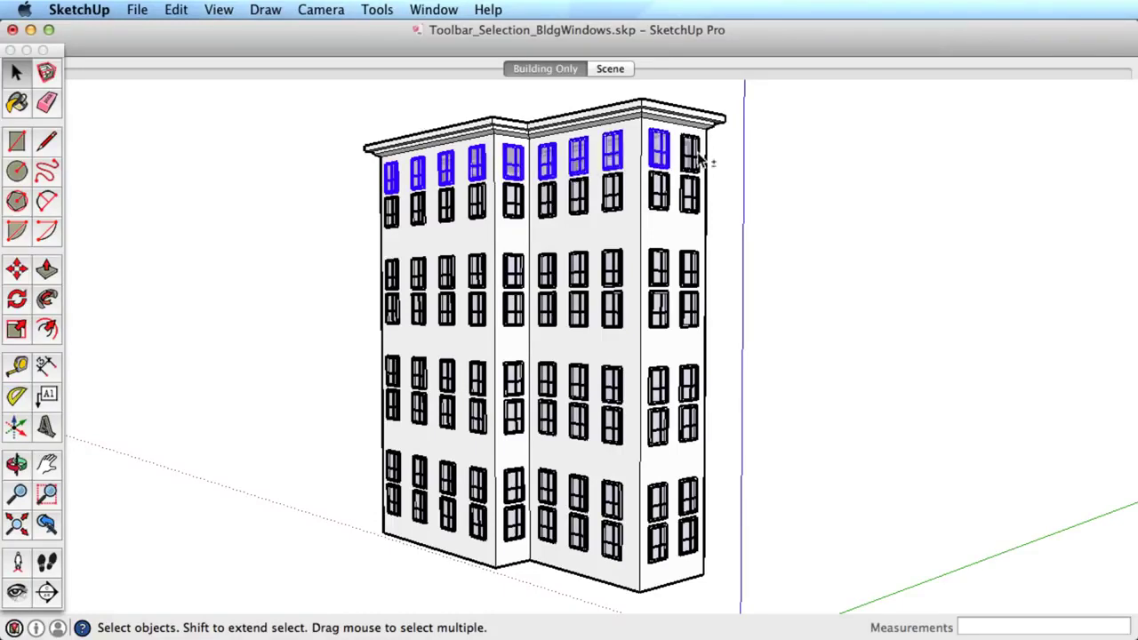
pyautogui.press('o')
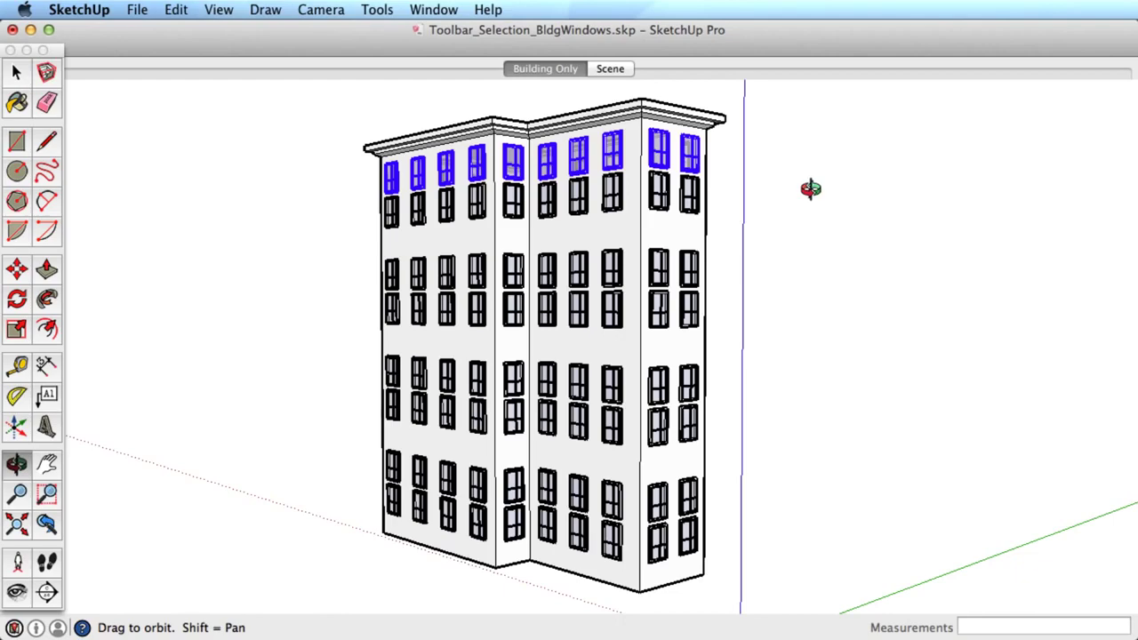
pyautogui.moveTo(807, 184)
pyautogui.mouseDown()
pyautogui.moveTo(586, 233)
pyautogui.moveTo(490, 222)
pyautogui.mouseUp()
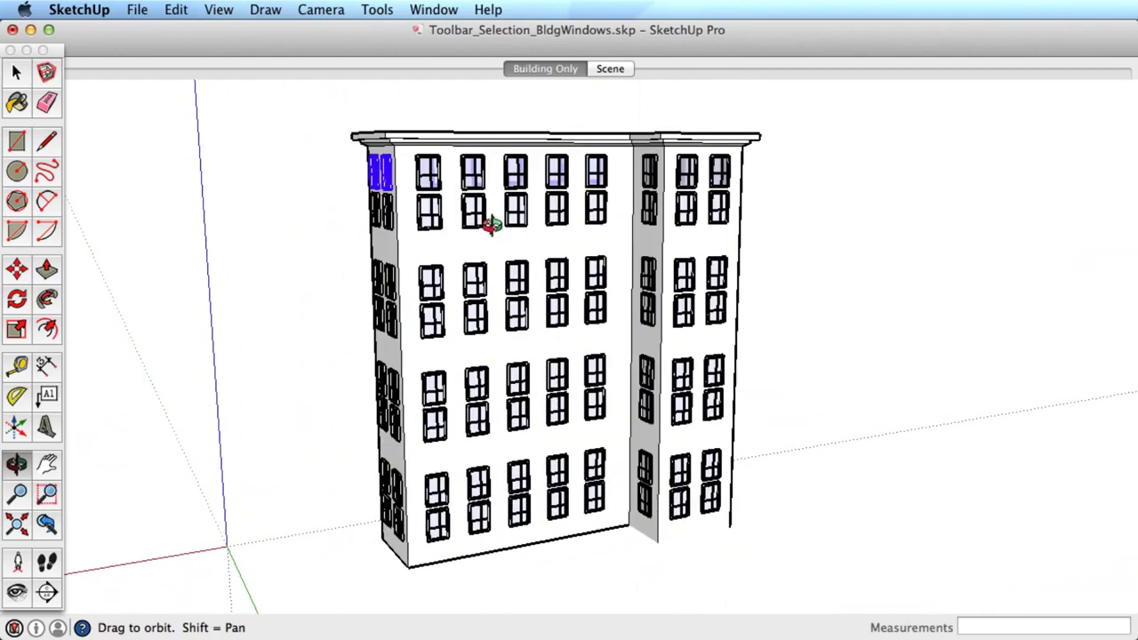
pyautogui.press('space')
pyautogui.keyDown('shift'); pyautogui.click(433, 178); pyautogui.keyUp('shift')
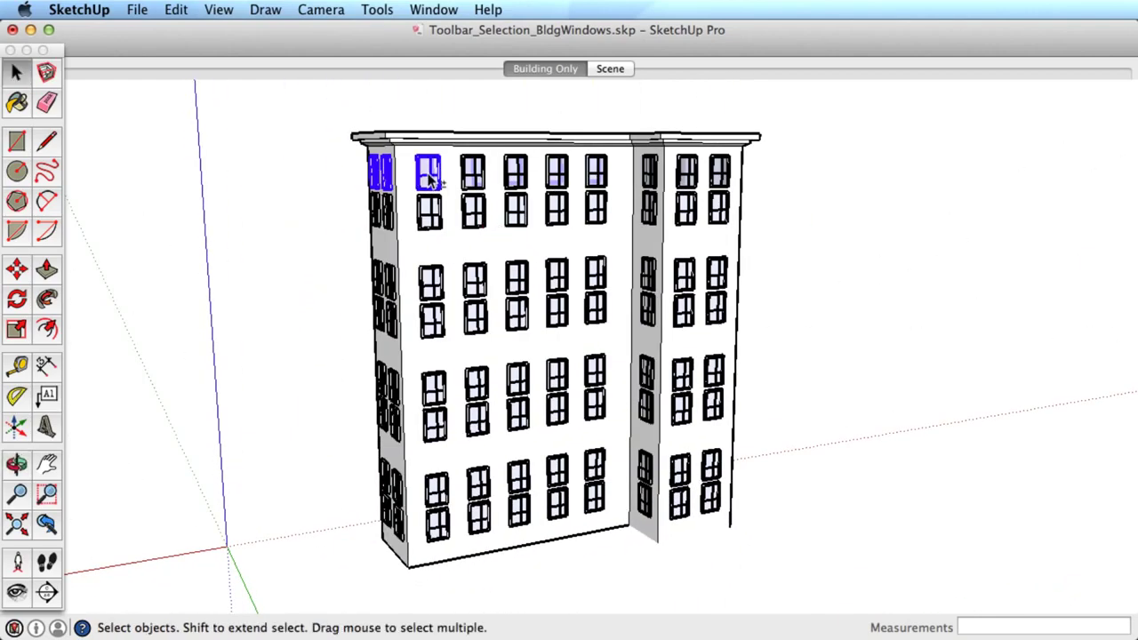
pyautogui.keyDown('shift'); pyautogui.click(476, 178); pyautogui.keyUp('shift')
pyautogui.keyDown('shift'); pyautogui.click(518, 178); pyautogui.keyUp('shift')
pyautogui.keyDown('shift'); pyautogui.click(556, 175); pyautogui.keyUp('shift')
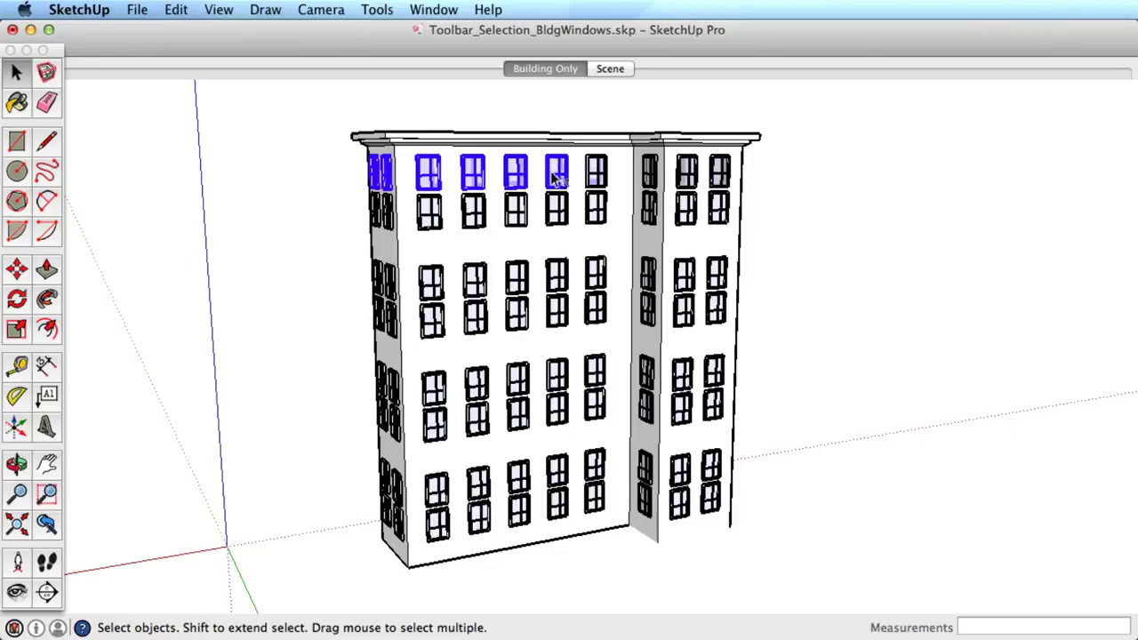
pyautogui.keyDown('shift'); pyautogui.click(596, 175); pyautogui.keyUp('shift')
pyautogui.keyDown('shift'); pyautogui.click(648, 174); pyautogui.keyUp('shift')
pyautogui.keyDown('shift'); pyautogui.click(691, 178); pyautogui.keyUp('shift')
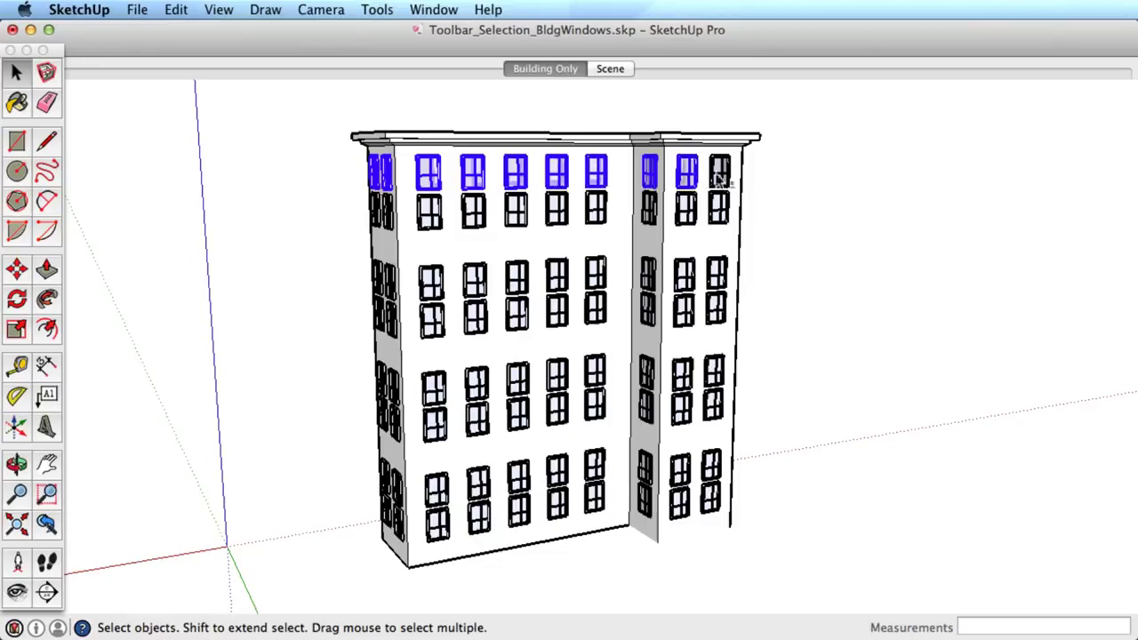
pyautogui.click(307, 155)
pyautogui.click(538, 71)
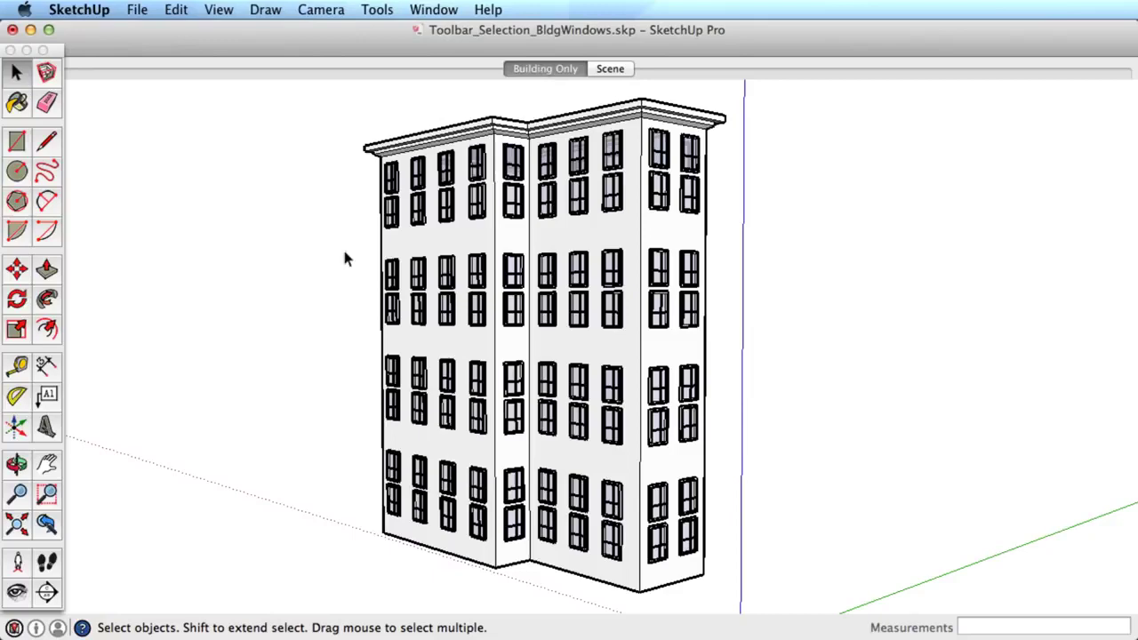
# - Switch to Parallel Projection with the Front standard view, zoomed into the upper windows
pyautogui.click(321, 9)
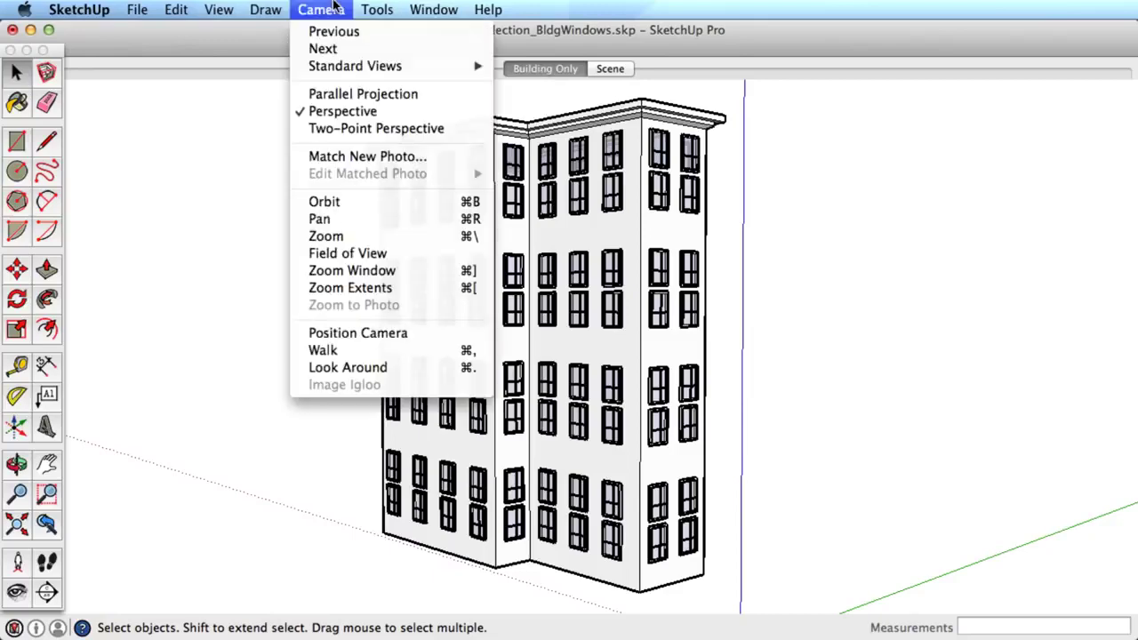
pyautogui.click(345, 113)
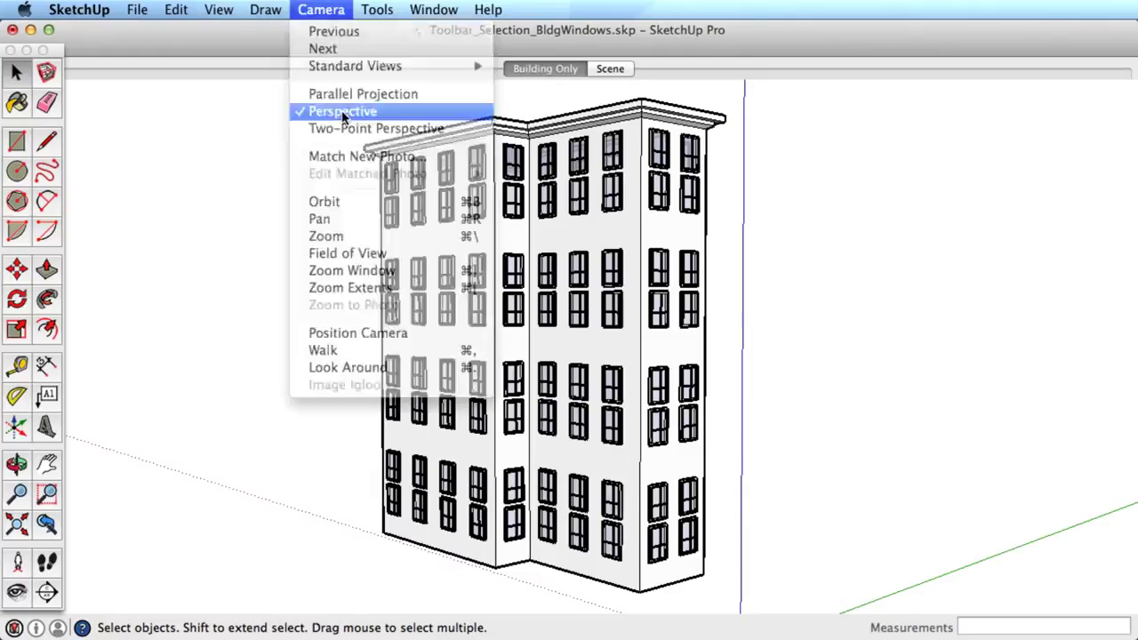
pyautogui.click(321, 9)
pyautogui.moveTo(355, 66)
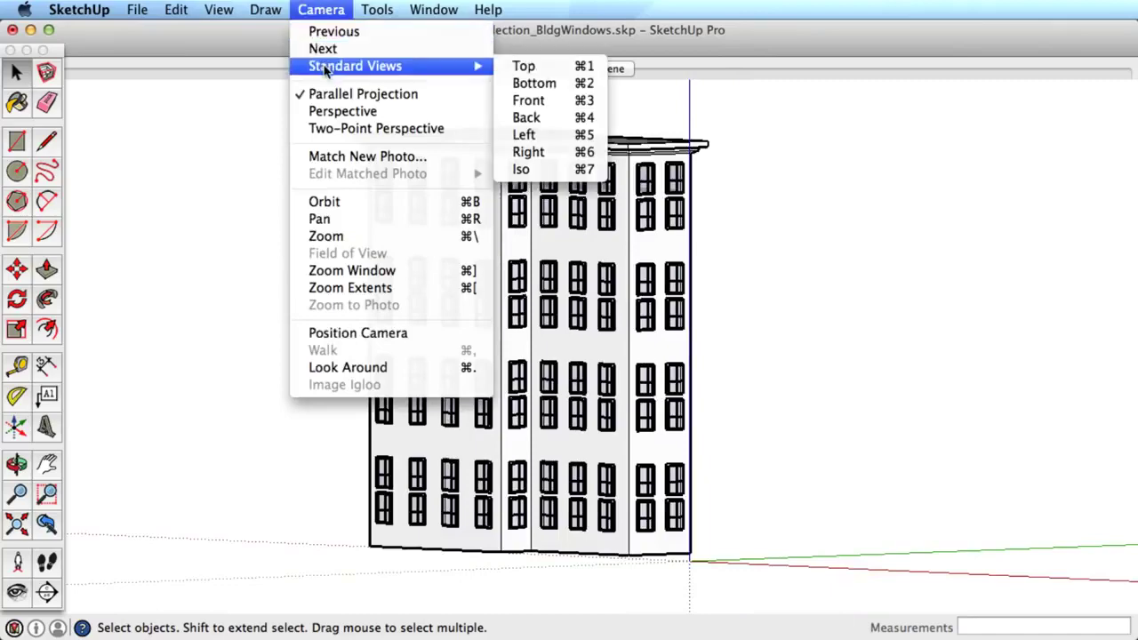
pyautogui.click(569, 101)
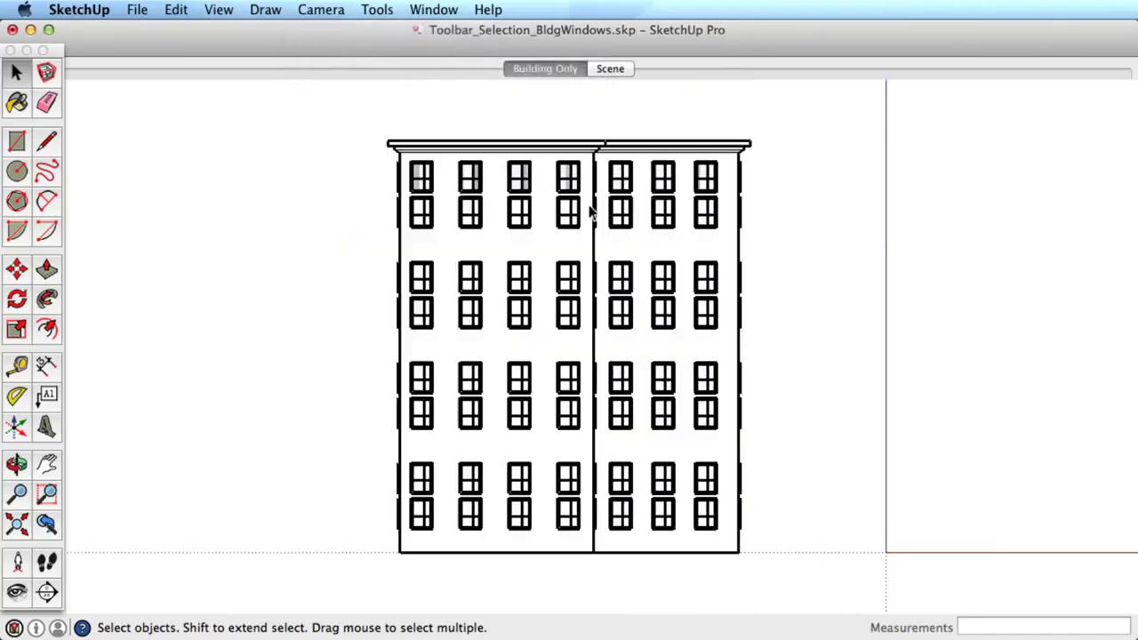
pyautogui.scroll(1, 514, 202)
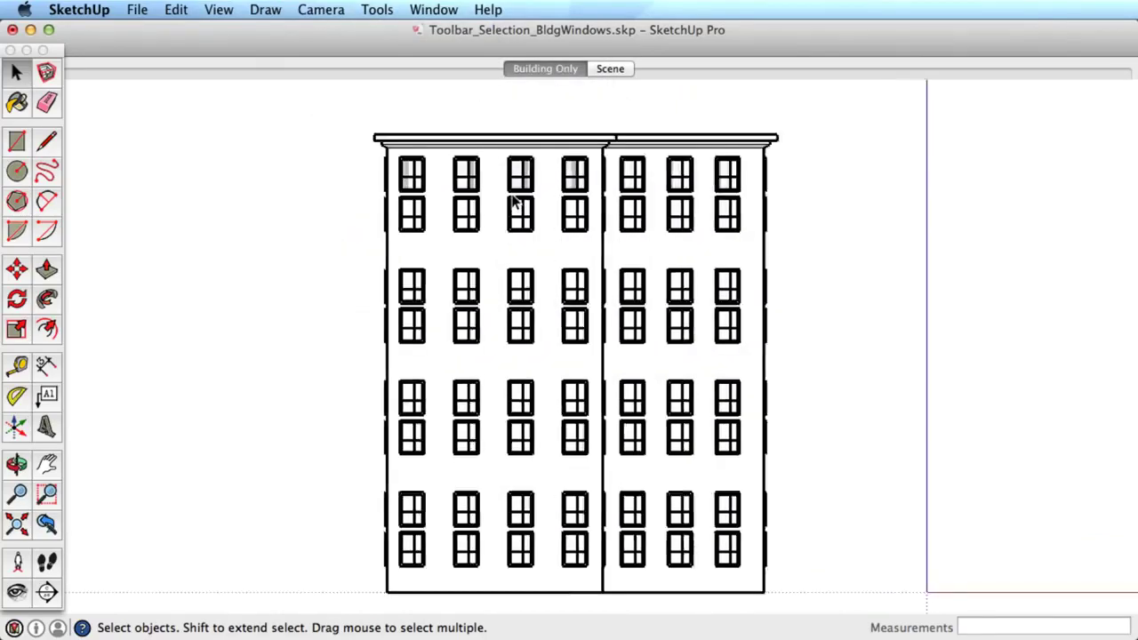
pyautogui.scroll(2, 514, 202)
pyautogui.scroll(1, 513, 203)
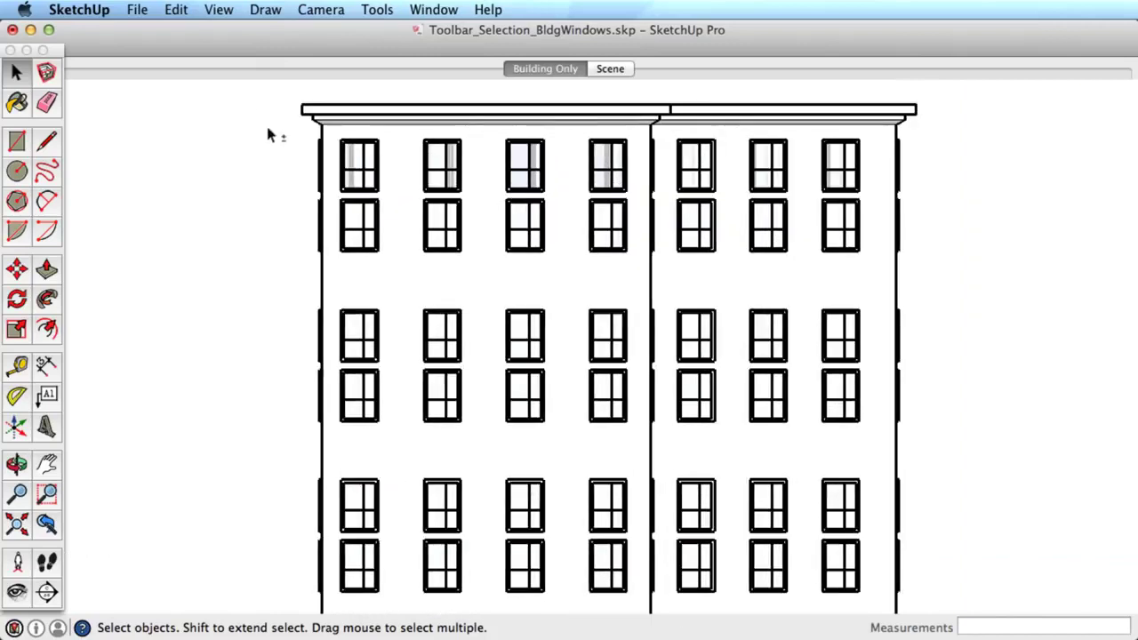
# - Window-select the upper window rows, panning down to add the third-row upper windows
pyautogui.moveTo(269, 131); pyautogui.dragTo(940, 210)
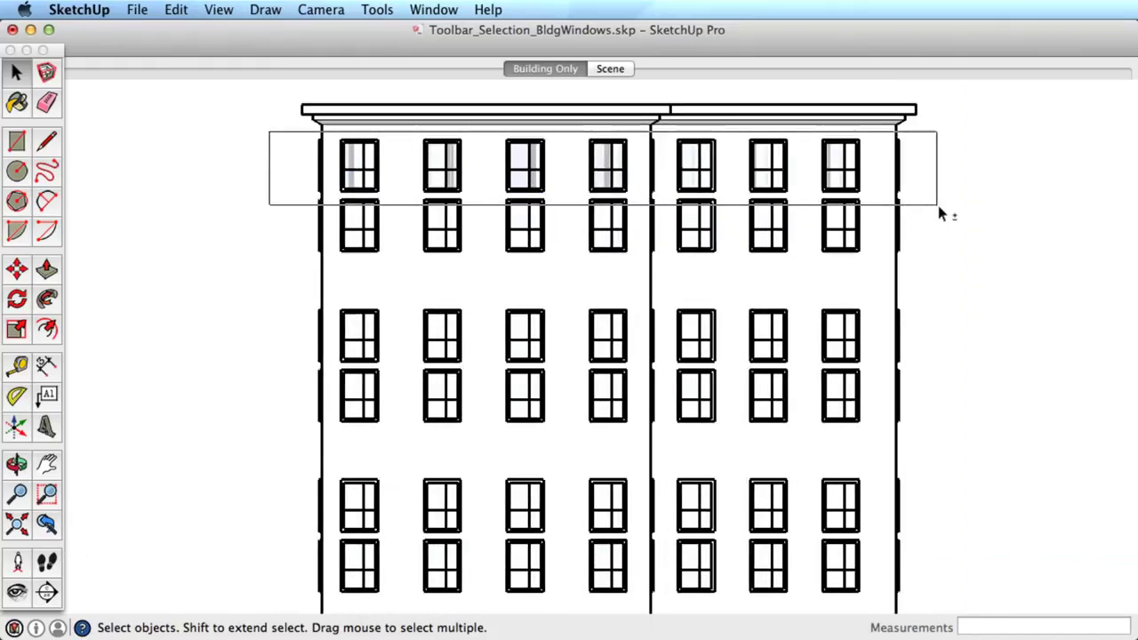
pyautogui.keyDown('shift'); pyautogui.moveTo(262, 287); pyautogui.dragTo(970, 379); pyautogui.keyUp('shift')
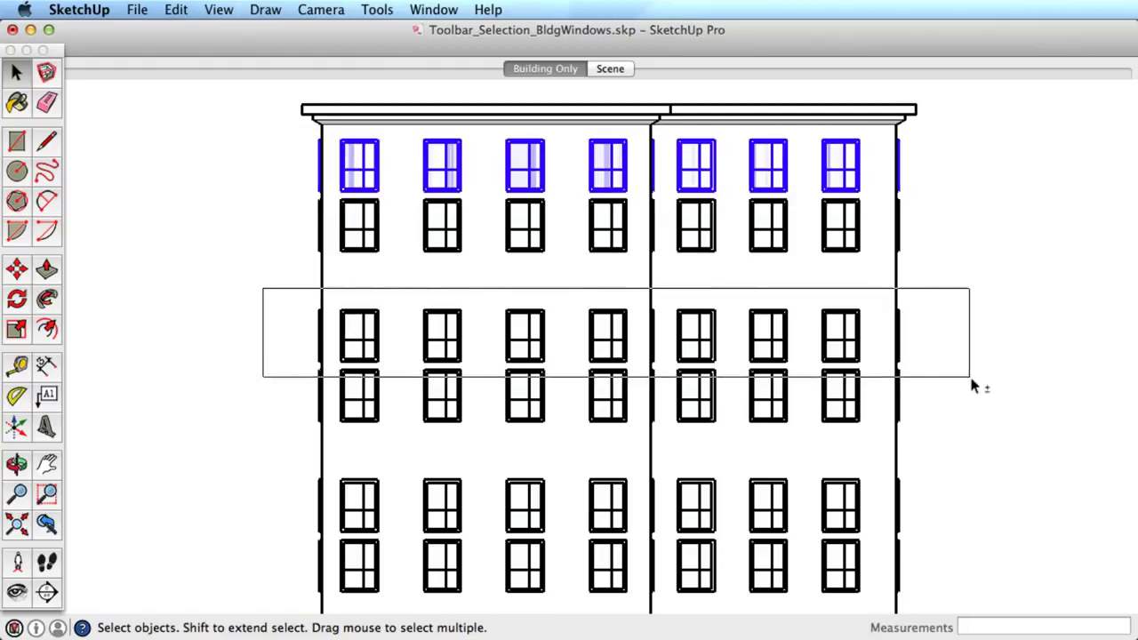
pyautogui.keyDown('shift'); pyautogui.moveTo(298, 454); pyautogui.dragTo(924, 549); pyautogui.keyUp('shift')
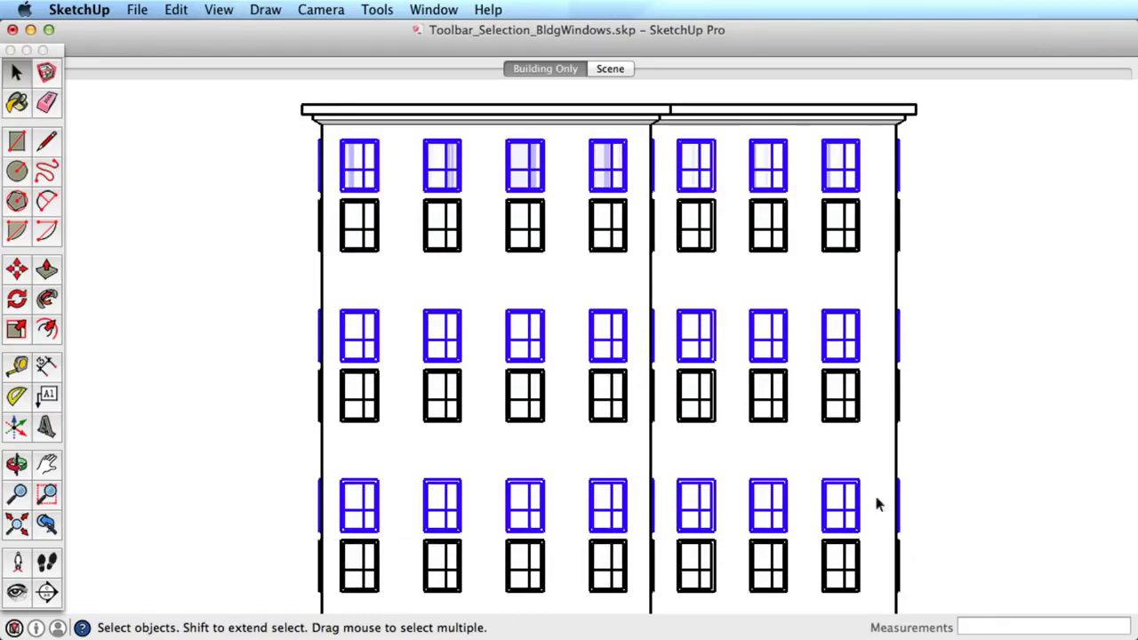
pyautogui.press('h')
pyautogui.moveTo(785, 528); pyautogui.dragTo(770, 294)
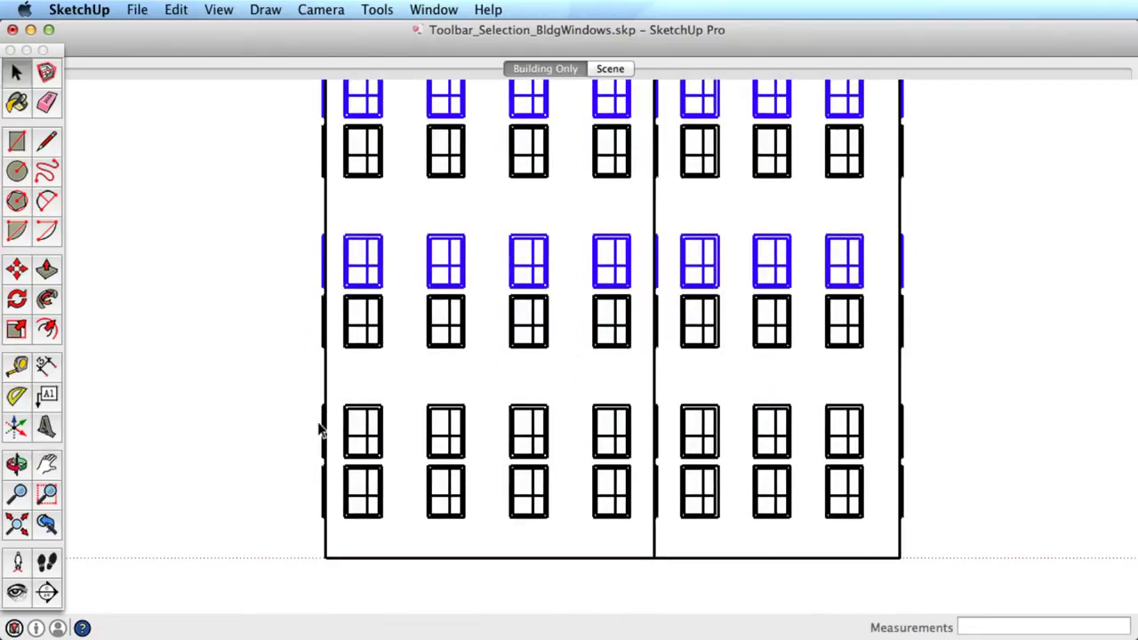
pyautogui.moveTo(281, 393); pyautogui.dragTo(987, 476)
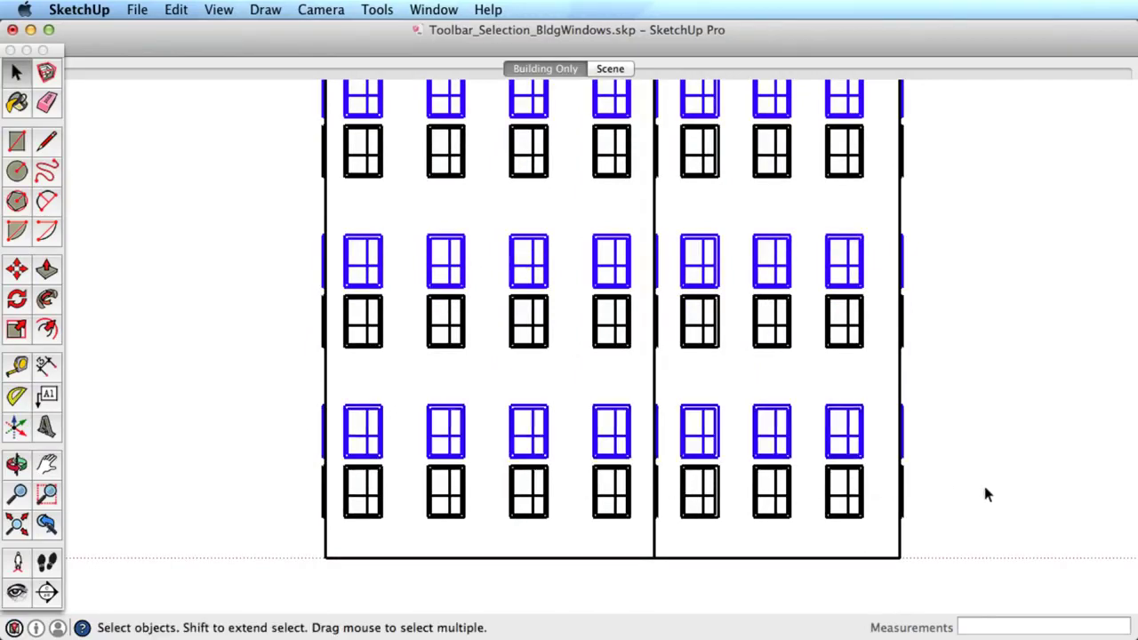
# - Switch to Perspective, pan and orbit around the building, then show the Scene view
pyautogui.click(321, 9)
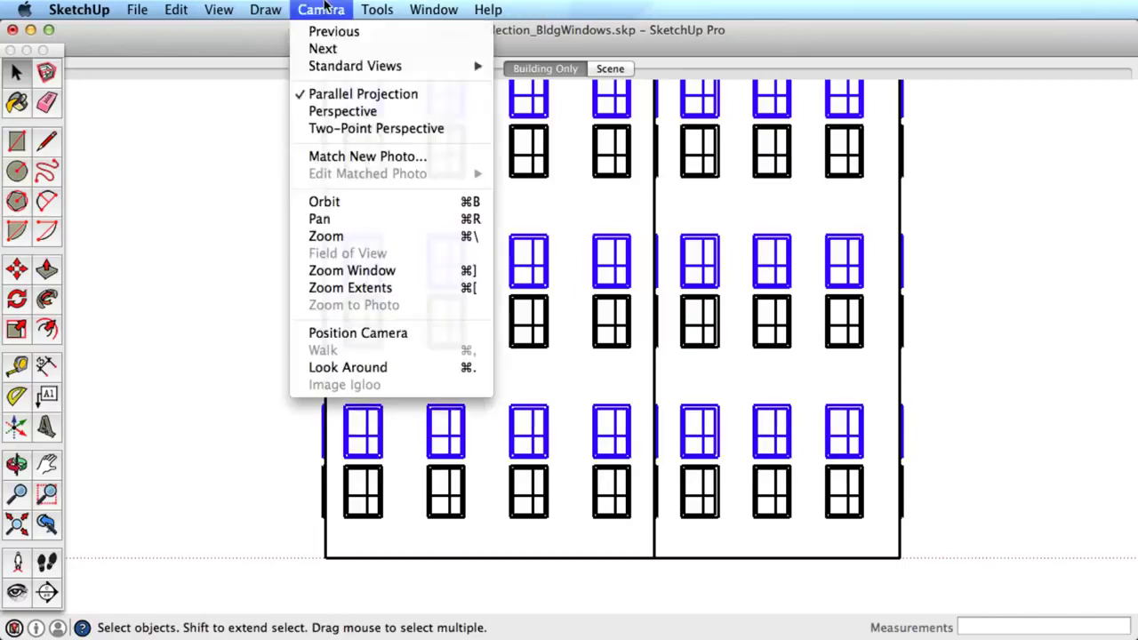
pyautogui.click(326, 111)
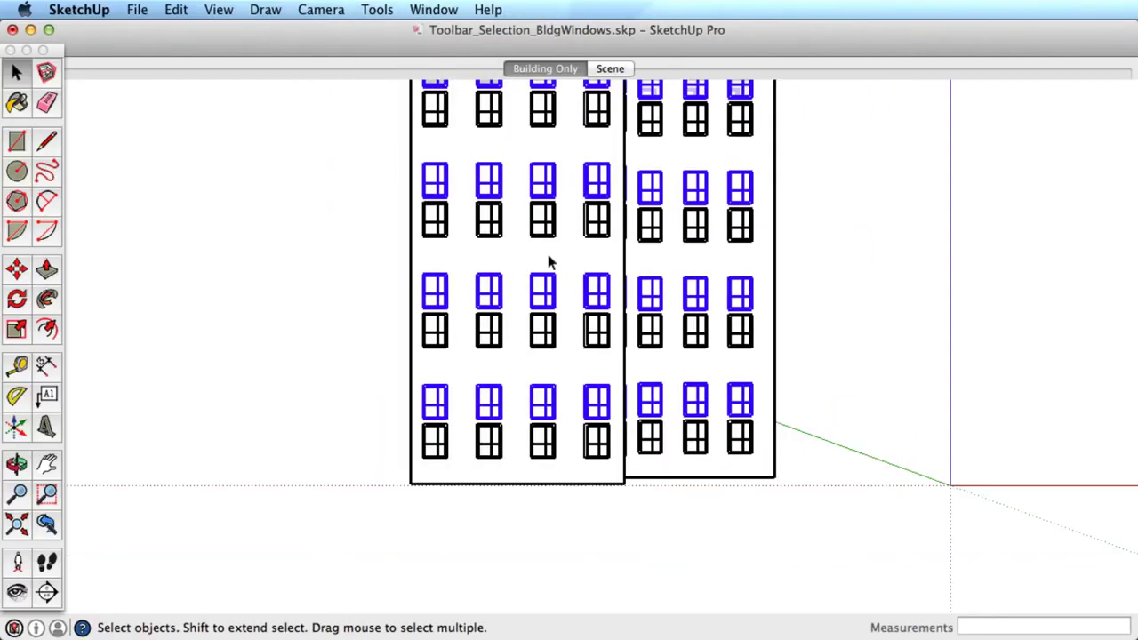
pyautogui.keyDown('shift'); pyautogui.moveTo(549, 262); pyautogui.dragTo(507, 368, button='middle'); pyautogui.keyUp('shift')
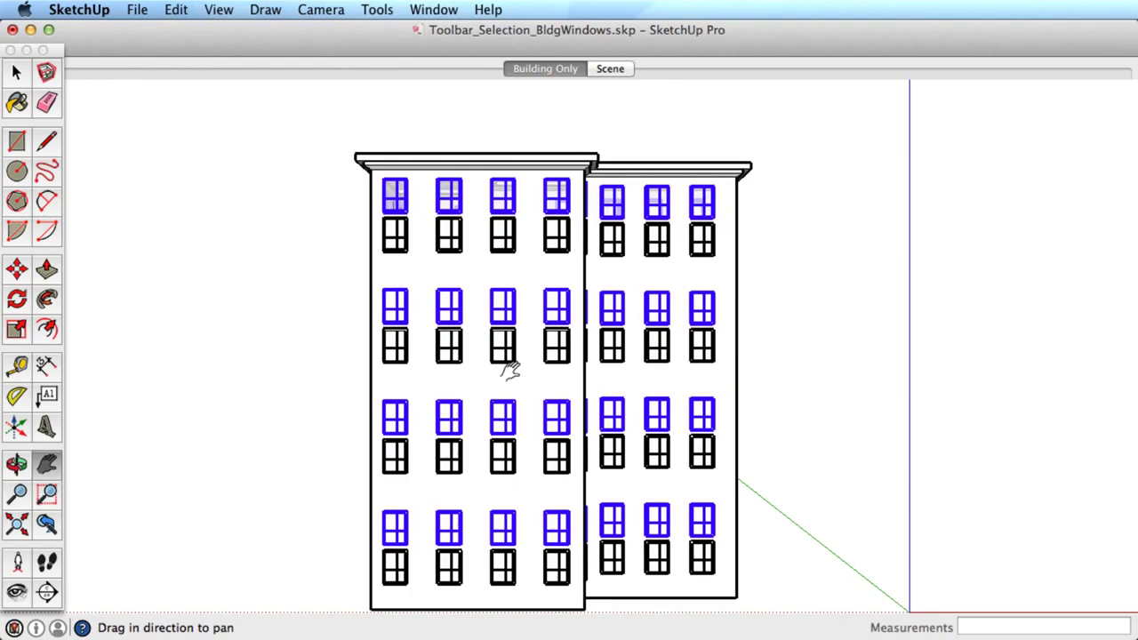
pyautogui.moveTo(693, 323); pyautogui.dragTo(394, 383)
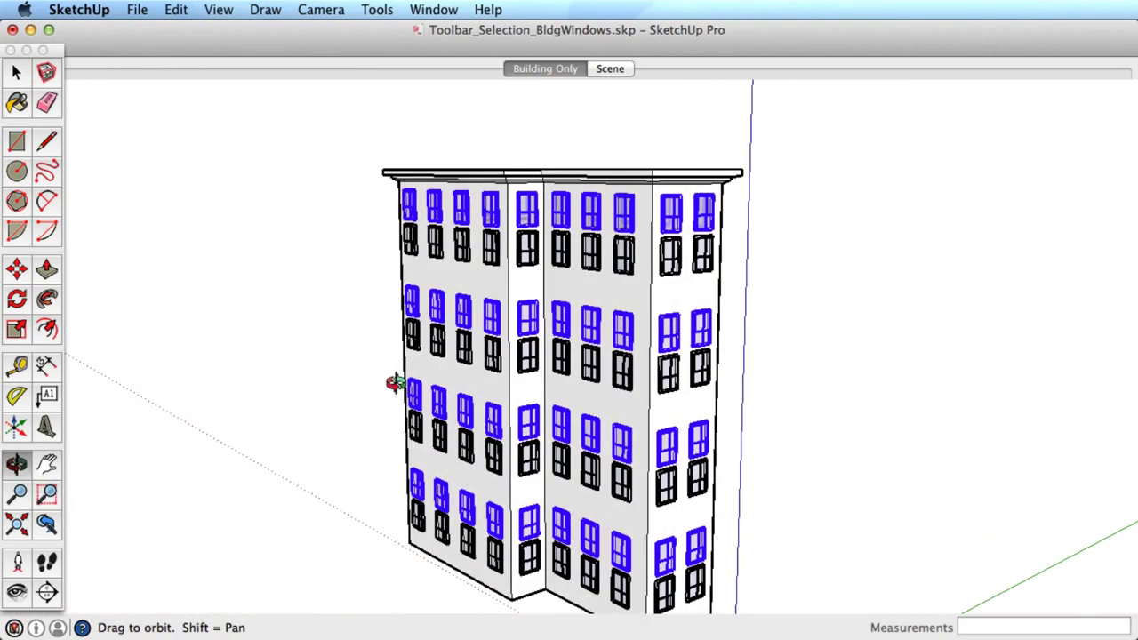
pyautogui.click(622, 68)
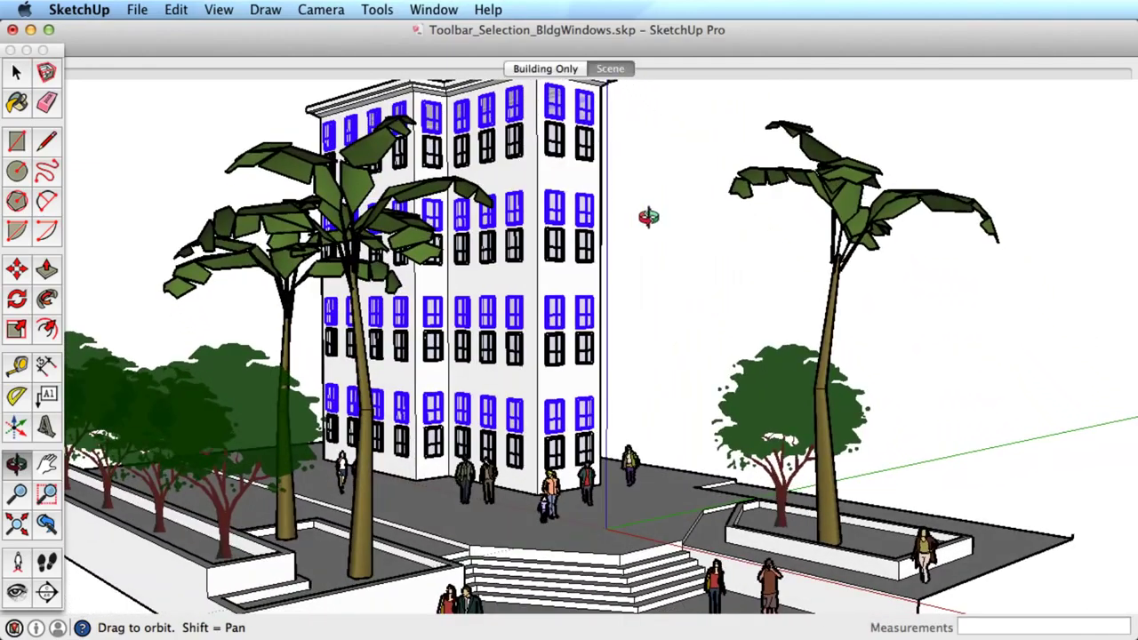
# - Deselect the windows and show the street scene in Parallel Projection, Front view
pyautogui.press('space')
pyautogui.click(645, 210)
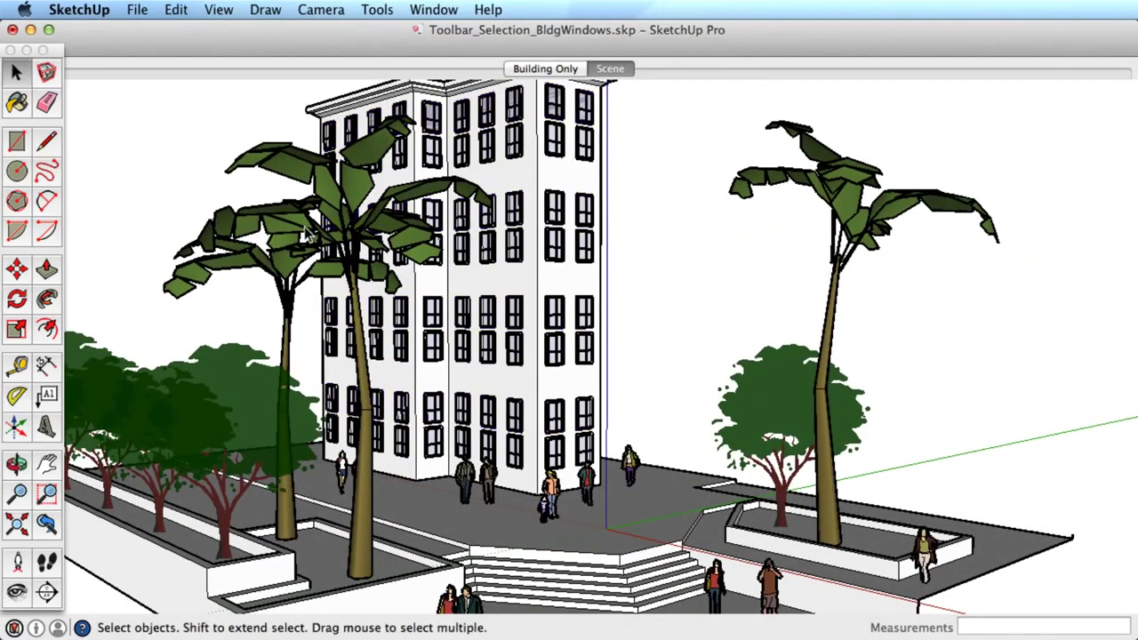
pyautogui.click(305, 7)
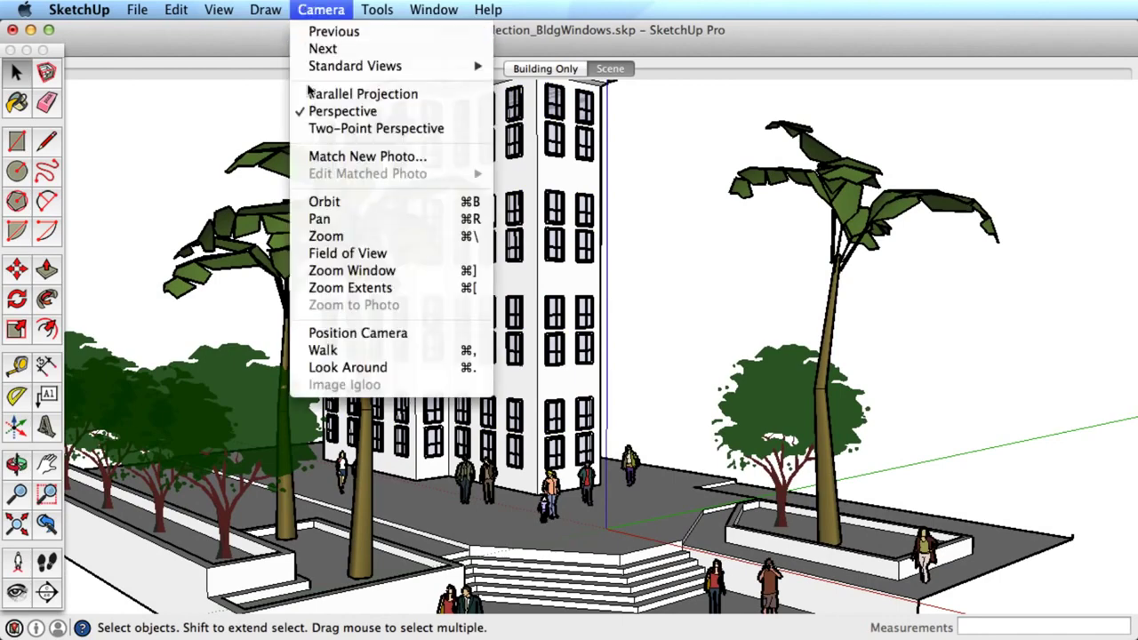
pyautogui.click(311, 124)
pyautogui.click(325, 9)
pyautogui.moveTo(354, 66)
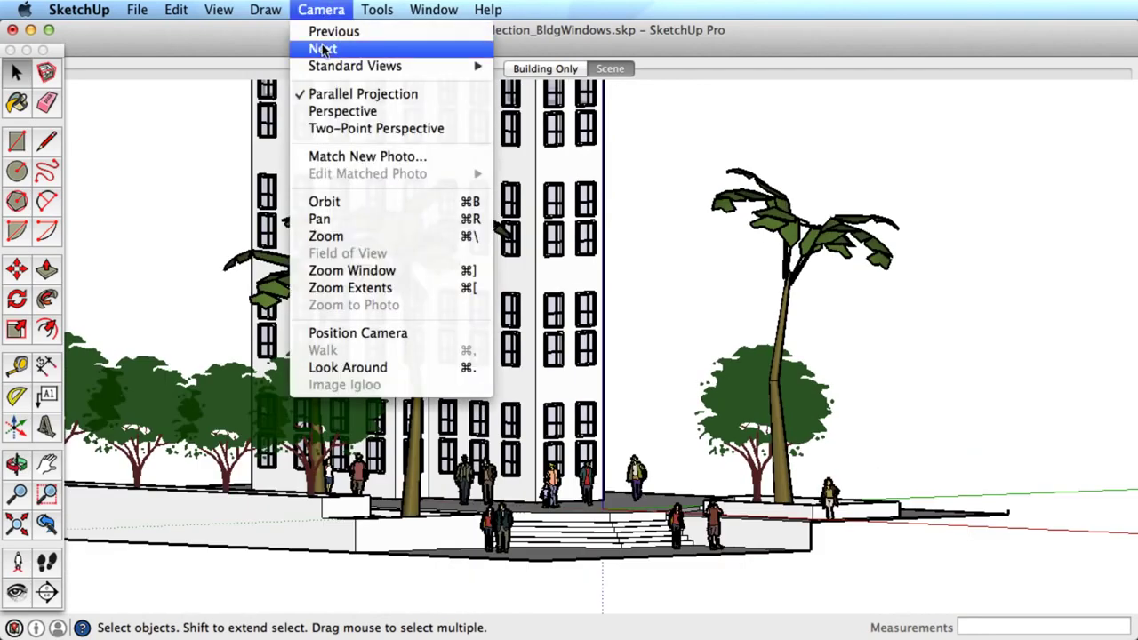
pyautogui.click(511, 105)
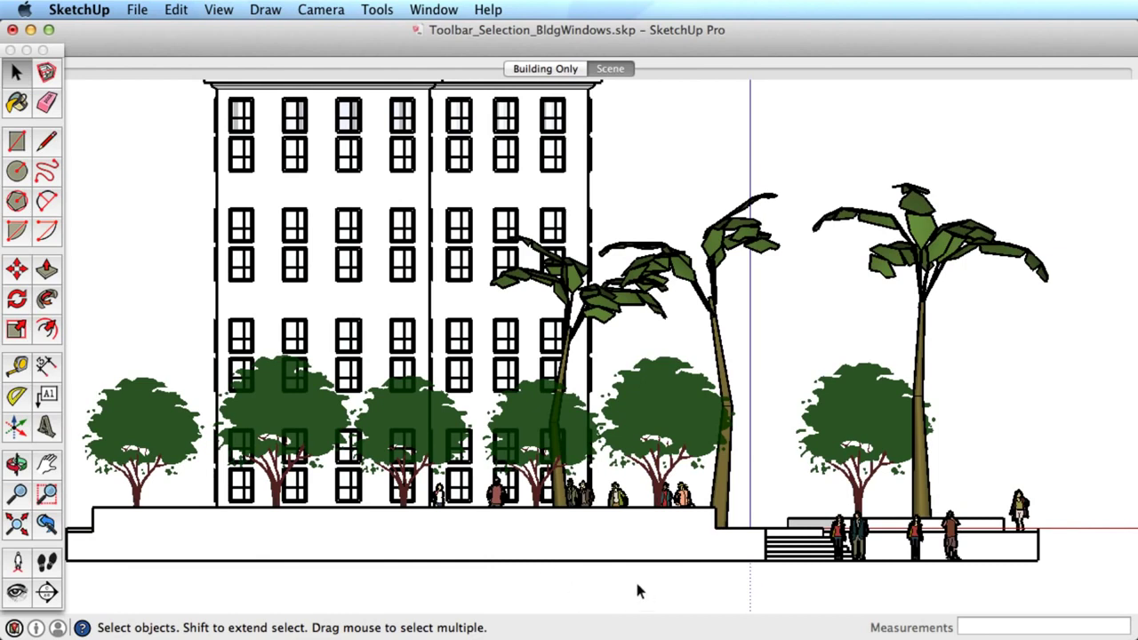
# - Crossing-select the building, then deselect the five trees in front of it
pyautogui.moveTo(637, 590); pyautogui.dragTo(177, 85)
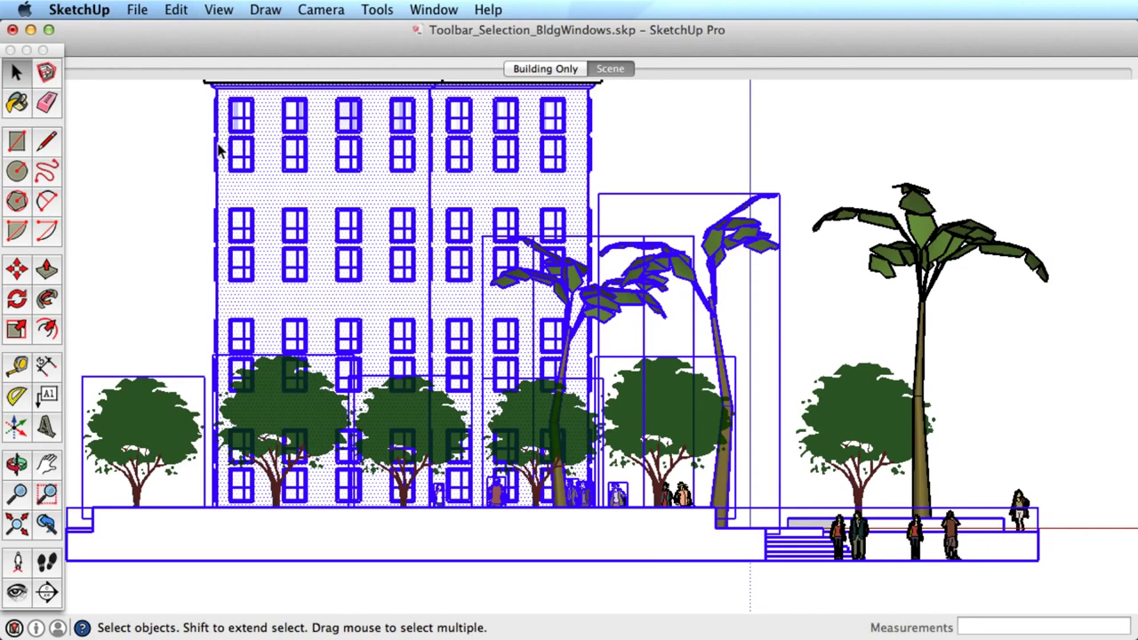
pyautogui.keyDown('shift'); pyautogui.click(163, 448); pyautogui.keyUp('shift')
pyautogui.keyDown('shift'); pyautogui.click(277, 424); pyautogui.keyUp('shift')
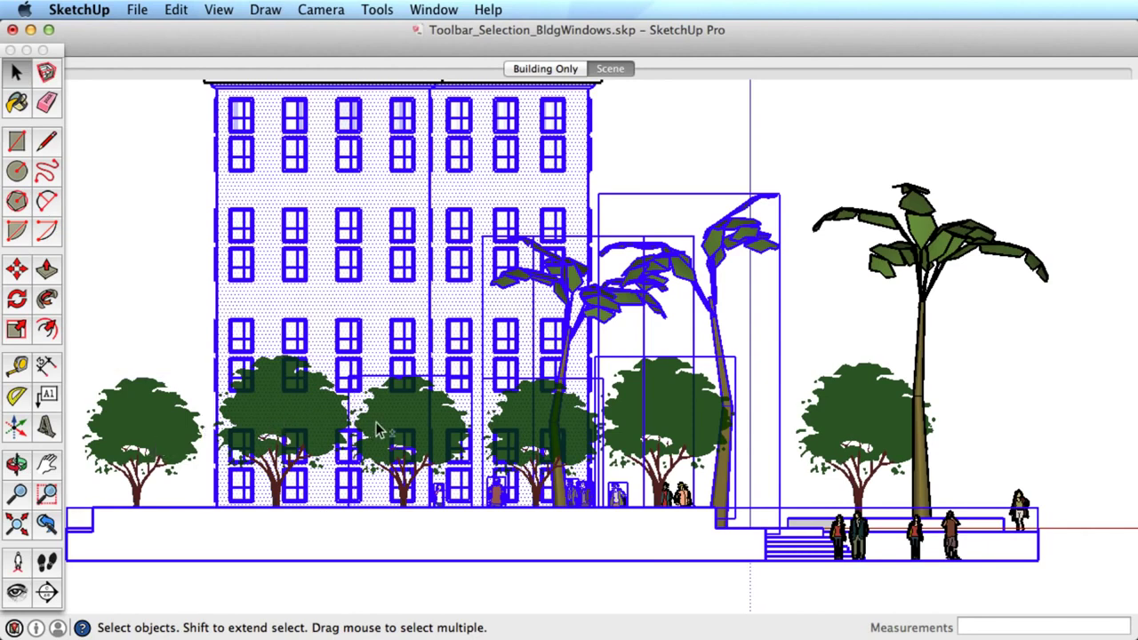
pyautogui.keyDown('shift'); pyautogui.click(378, 429); pyautogui.keyUp('shift')
pyautogui.keyDown('shift'); pyautogui.click(523, 438); pyautogui.keyUp('shift')
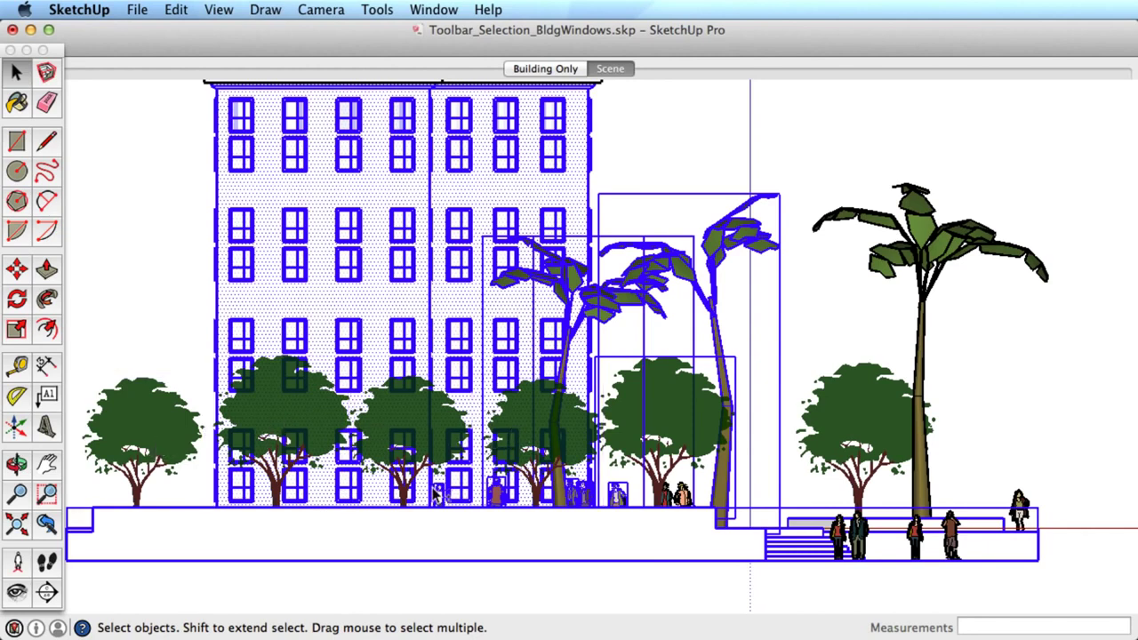
pyautogui.keyDown('shift'); pyautogui.click(615, 432); pyautogui.keyUp('shift')
# - Deselect the palms, people and base platform, and switch to the Left view
pyautogui.moveTo(800, 304); pyautogui.dragTo(621, 185)
pyautogui.keyDown('shift'); pyautogui.moveTo(631, 504); pyautogui.dragTo(593, 485); pyautogui.keyUp('shift')
pyautogui.keyDown('shift'); pyautogui.click(572, 504); pyautogui.keyUp('shift')
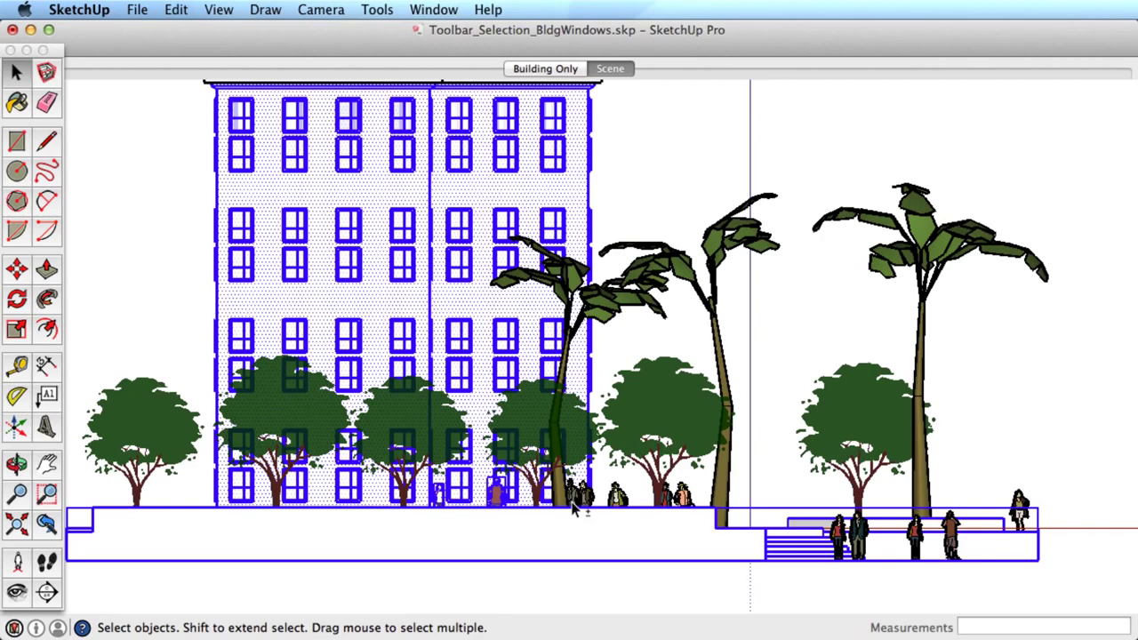
pyautogui.keyDown('shift'); pyautogui.click(496, 494); pyautogui.keyUp('shift')
pyautogui.keyDown('shift'); pyautogui.click(438, 494); pyautogui.keyUp('shift')
pyautogui.click(267, 8)
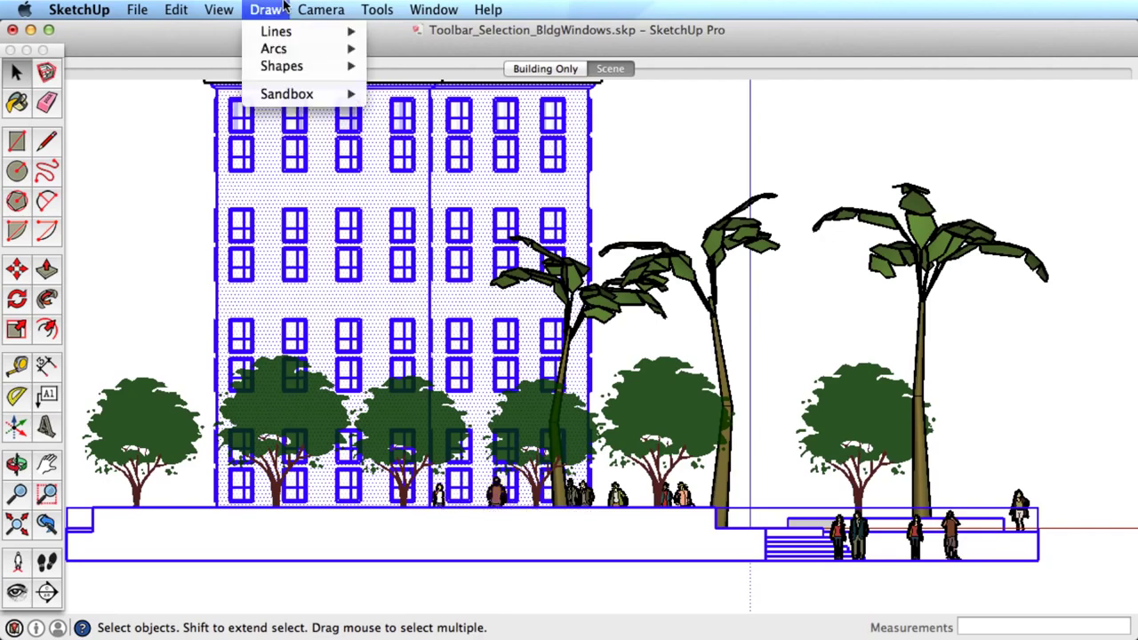
pyautogui.click(533, 135)
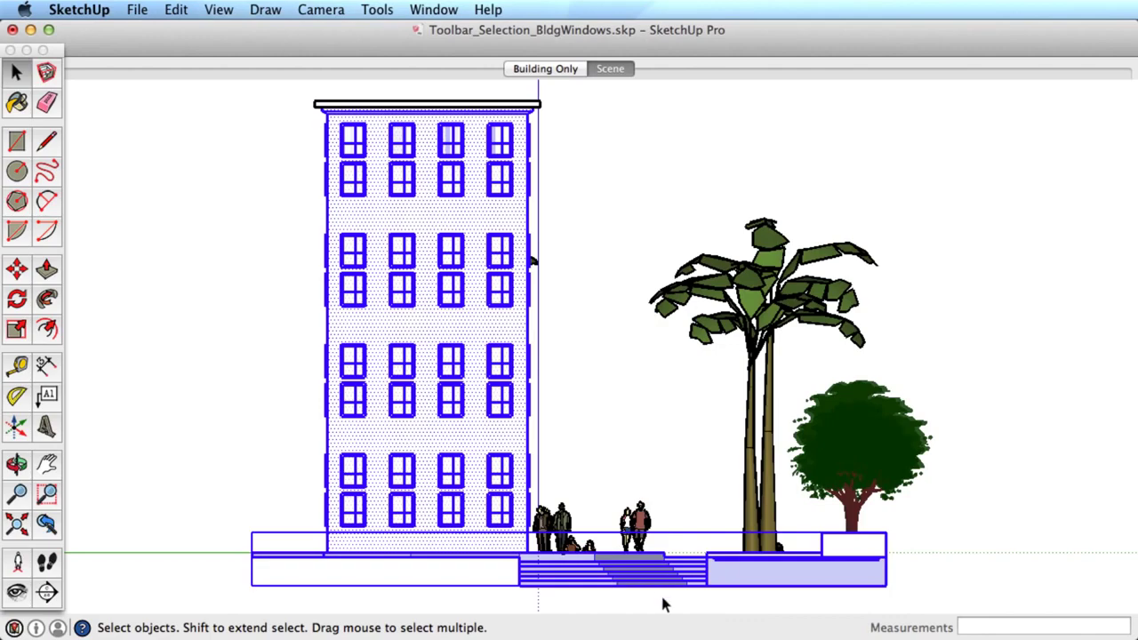
pyautogui.keyDown('shift'); pyautogui.click(615, 577); pyautogui.keyUp('shift')
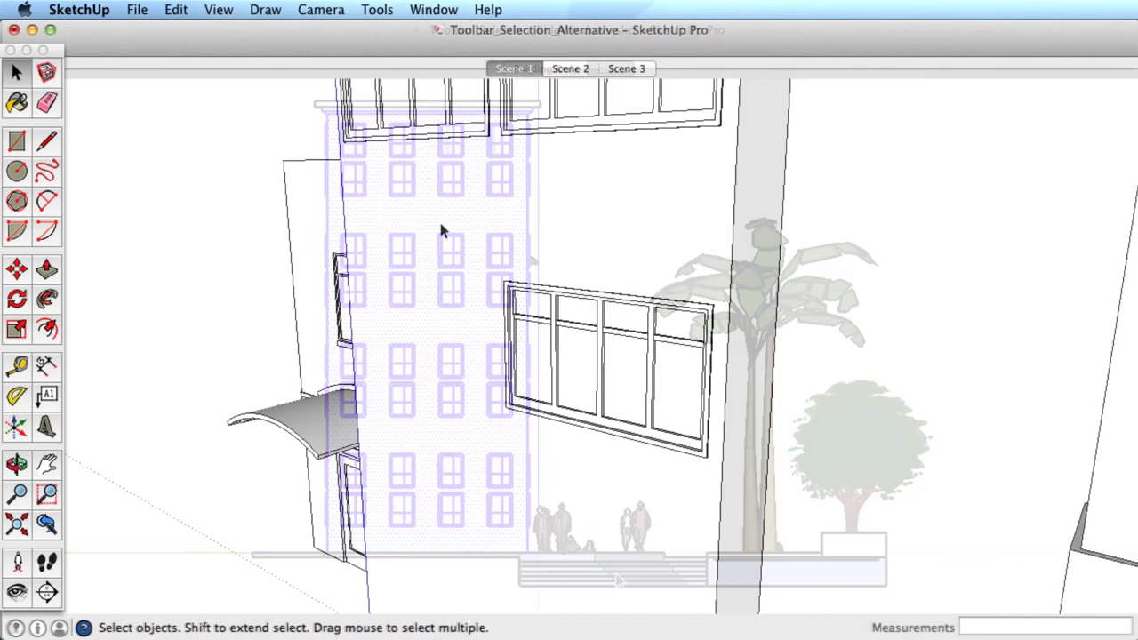
# - Select the four-pane window, turn on X-ray, orbit, and deselect the narrow wall panel
pyautogui.moveTo(495, 273); pyautogui.dragTo(720, 461)
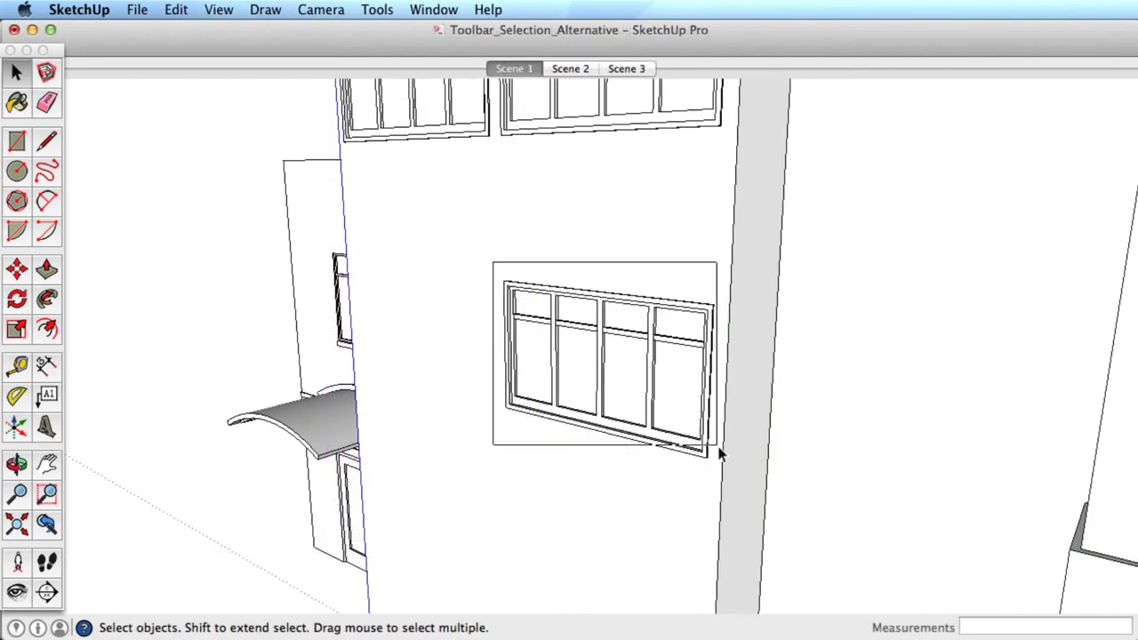
pyautogui.click(218, 9)
pyautogui.moveTo(245, 235)
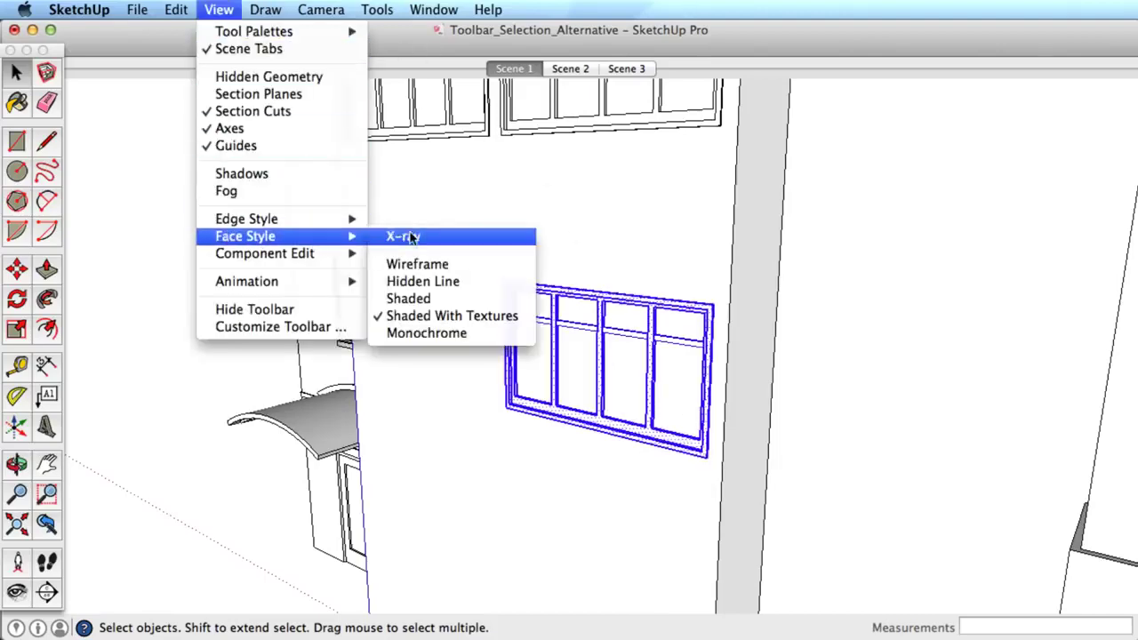
pyautogui.click(411, 237)
pyautogui.press('o')
pyautogui.moveTo(336, 267)
pyautogui.mouseDown()
pyautogui.moveTo(350, 299)
pyautogui.moveTo(399, 323)
pyautogui.moveTo(553, 330)
pyautogui.moveTo(506, 347)
pyautogui.mouseUp()
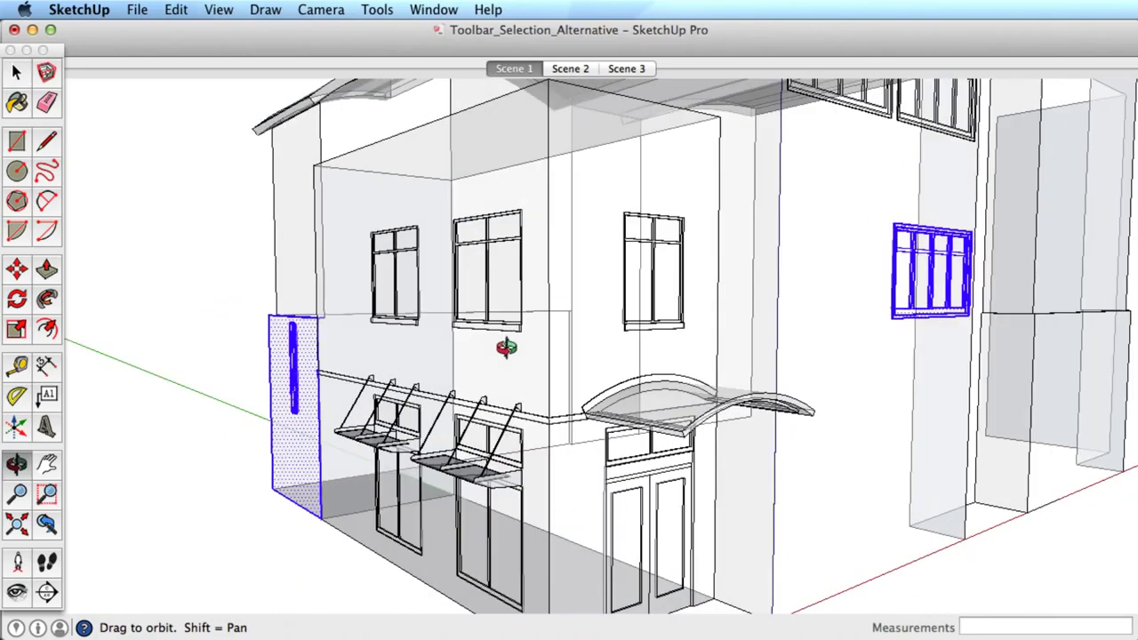
pyautogui.press('space')
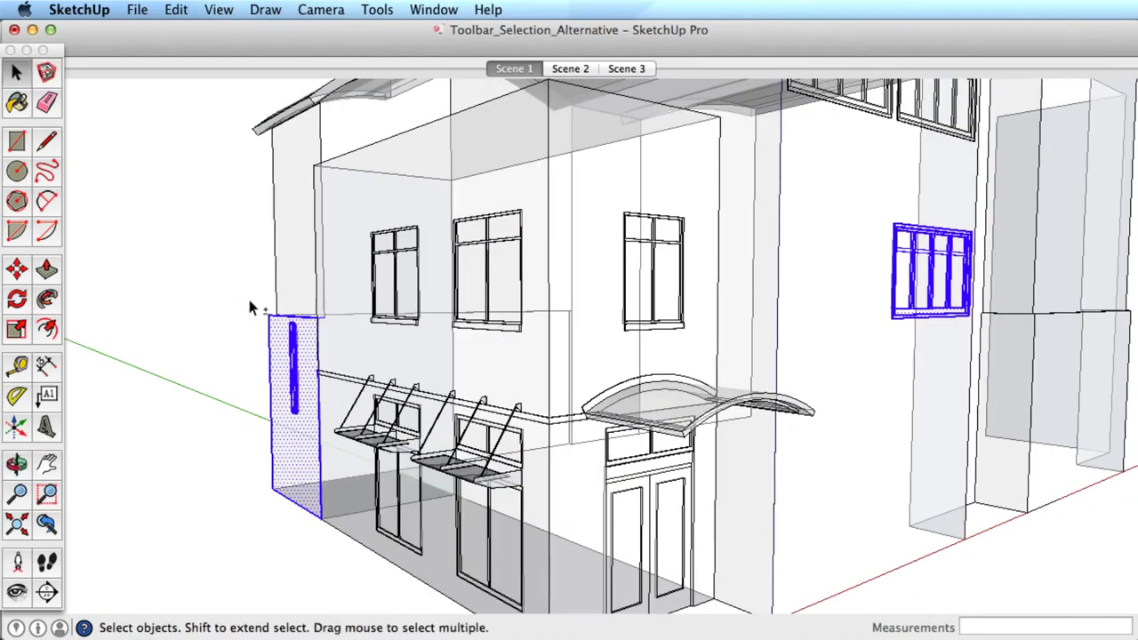
pyautogui.moveTo(248, 295)
pyautogui.mouseDown()
pyautogui.moveTo(304, 415)
pyautogui.moveTo(330, 527)
pyautogui.mouseUp()
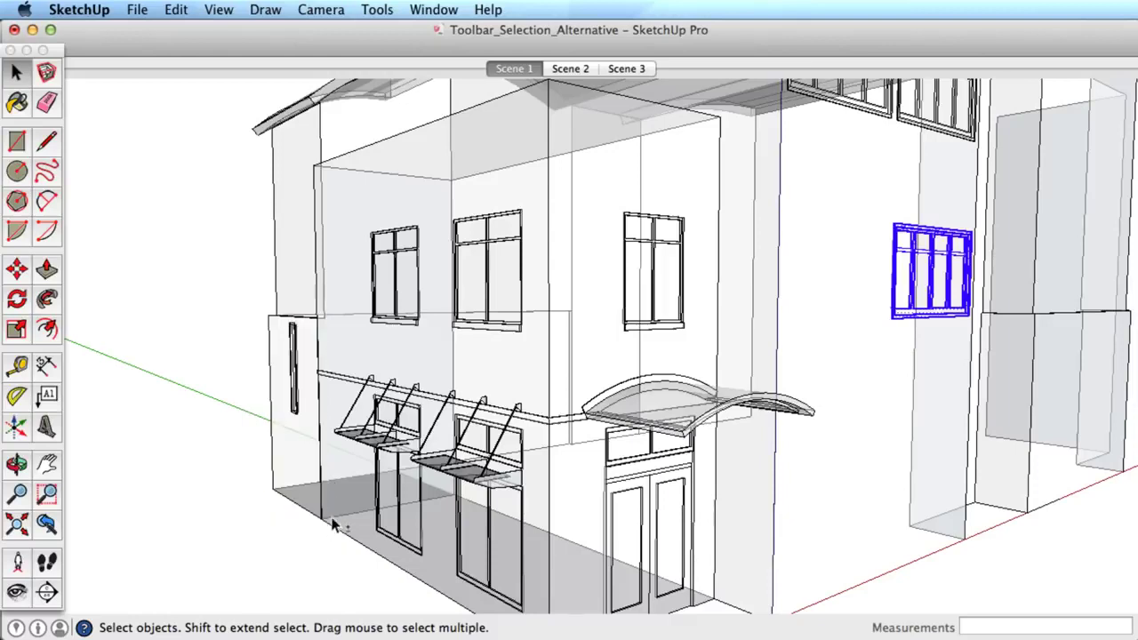
# - Clear the selection, switch to Scene 3, and window-select the right wall's four-pane window
pyautogui.click(229, 330)
pyautogui.click(617, 70)
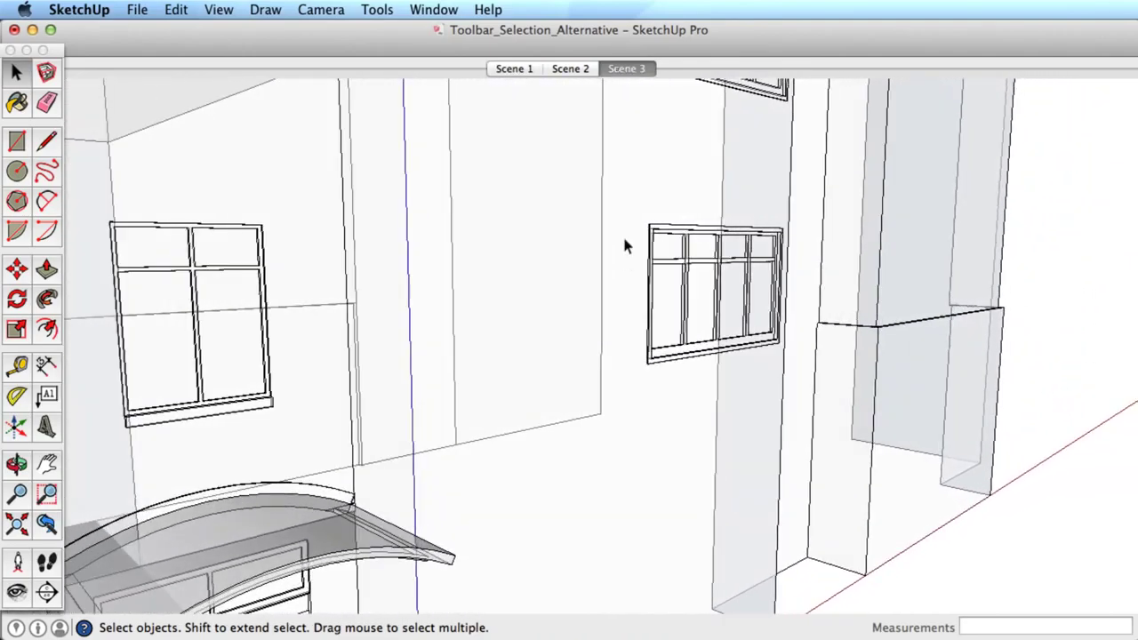
pyautogui.moveTo(624, 191); pyautogui.dragTo(797, 402)
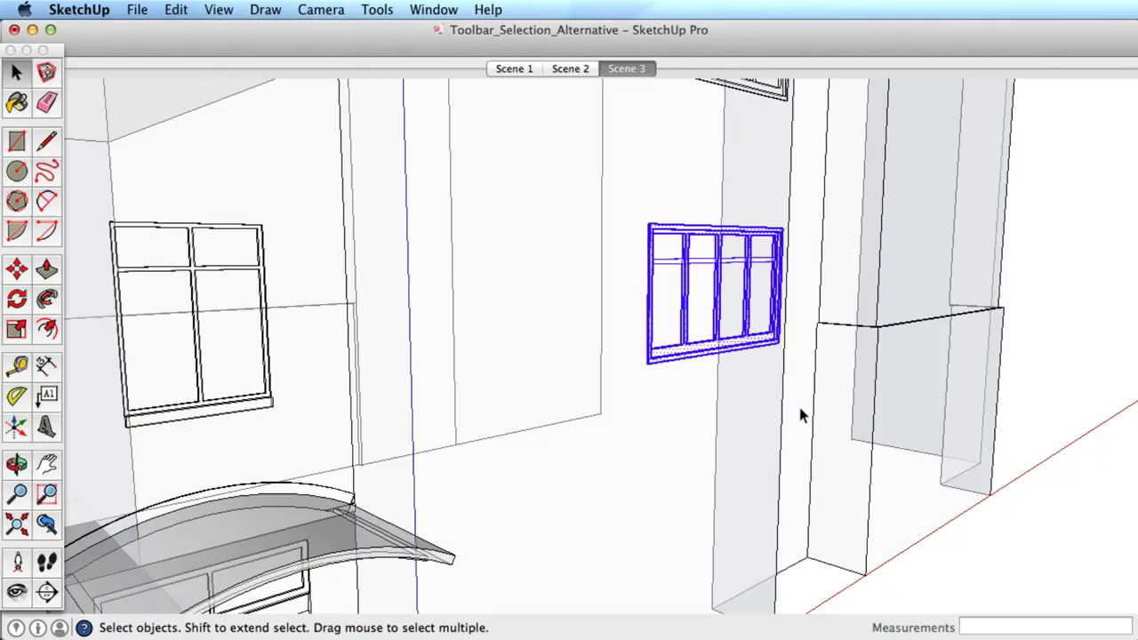